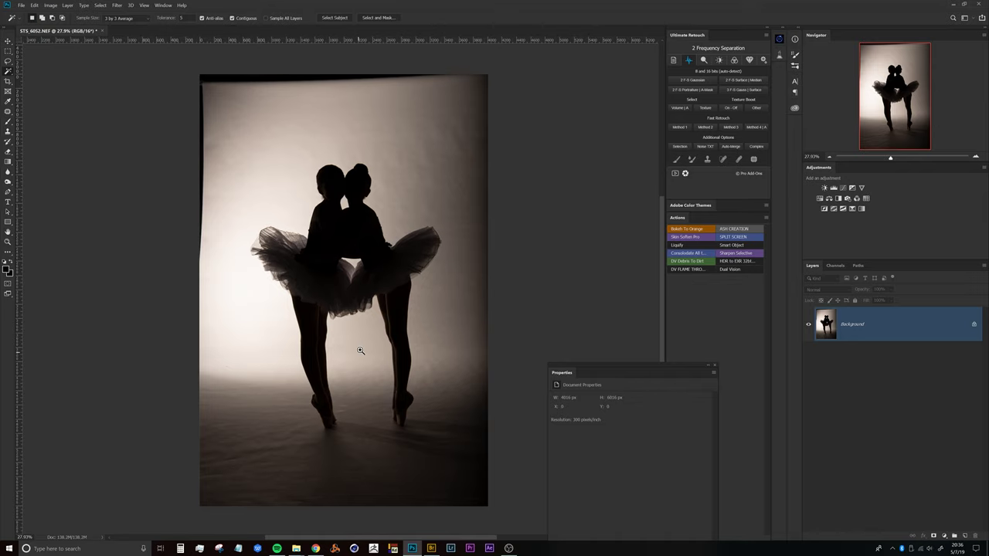
# Inspect the ballet photo up close, examining the dancers' legs, pointe shoes and the wrinkled backdrop floor
pyautogui.scroll(3, 360, 350)
pyautogui.moveTo(342, 391); pyautogui.dragTo(376, 268)
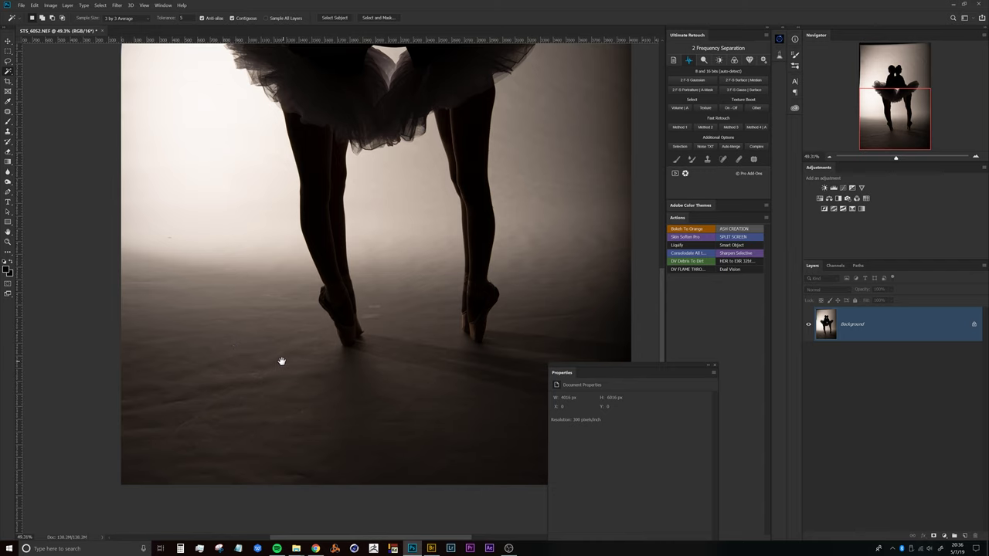
pyautogui.moveTo(281, 361); pyautogui.dragTo(199, 398)
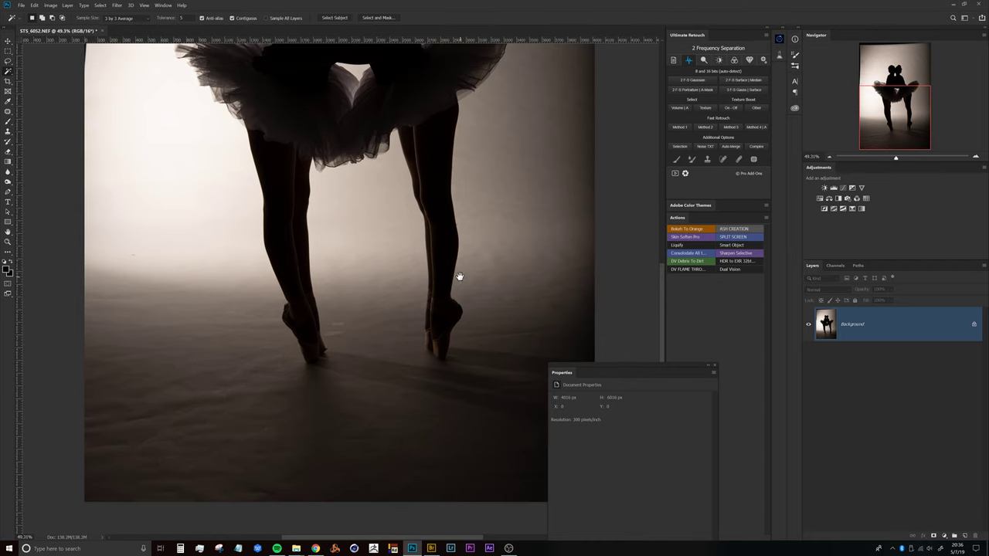
pyautogui.moveTo(459, 277); pyautogui.dragTo(384, 335)
pyautogui.scroll(-5, 430, 337)
pyautogui.moveTo(391, 377); pyautogui.dragTo(374, 294)
pyautogui.moveTo(394, 358); pyautogui.dragTo(415, 347)
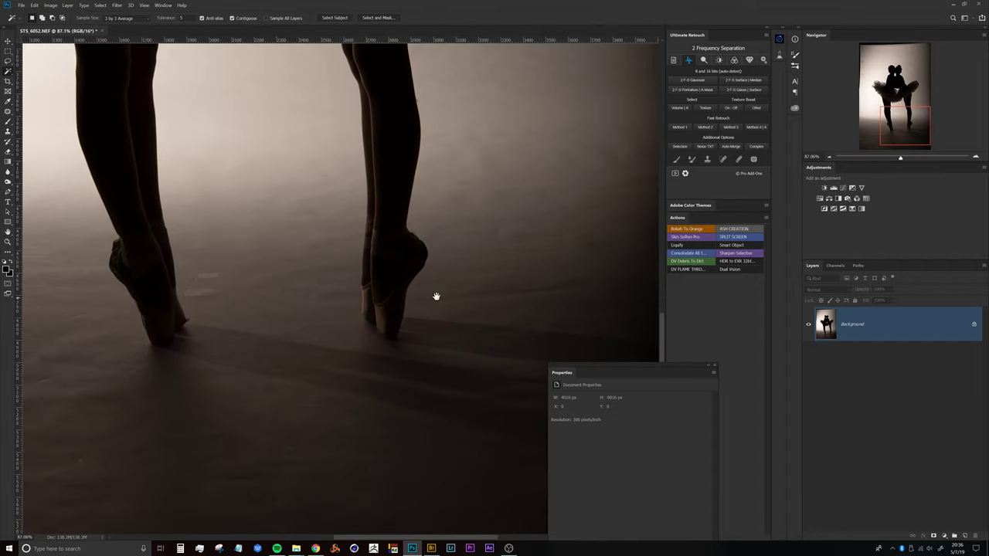
pyautogui.scroll(-5, 337, 289)
pyautogui.moveTo(326, 229); pyautogui.dragTo(342, 353)
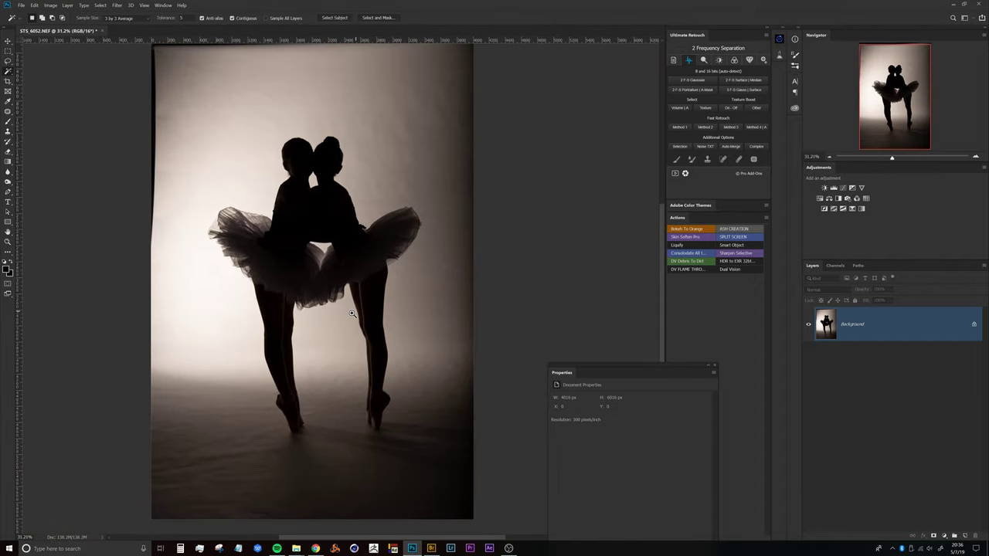
pyautogui.scroll(-1, 351, 312)
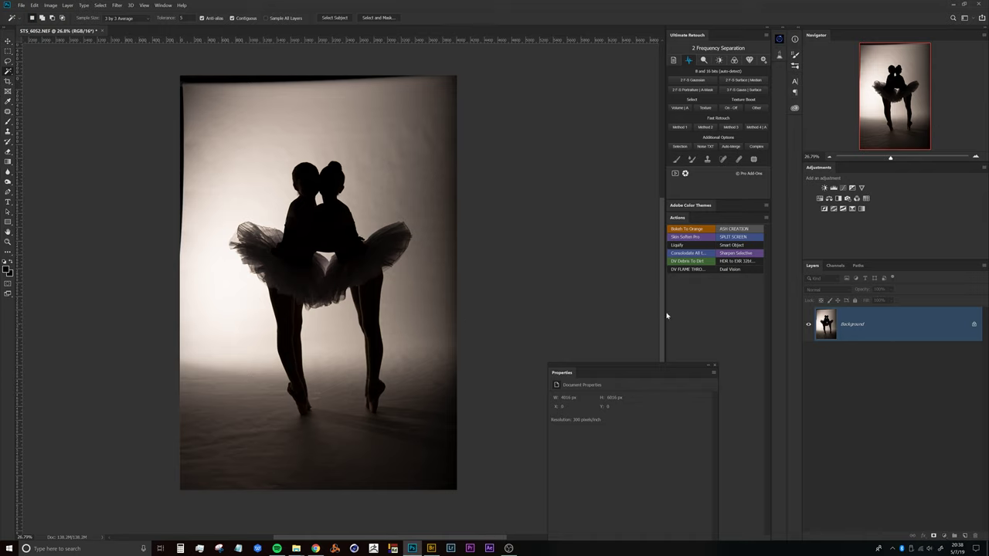
# Duplicate the Background layer and draw a loose Lasso selection around both dancers with a 15 px feather
pyautogui.hotkey('ctrl', 'j')
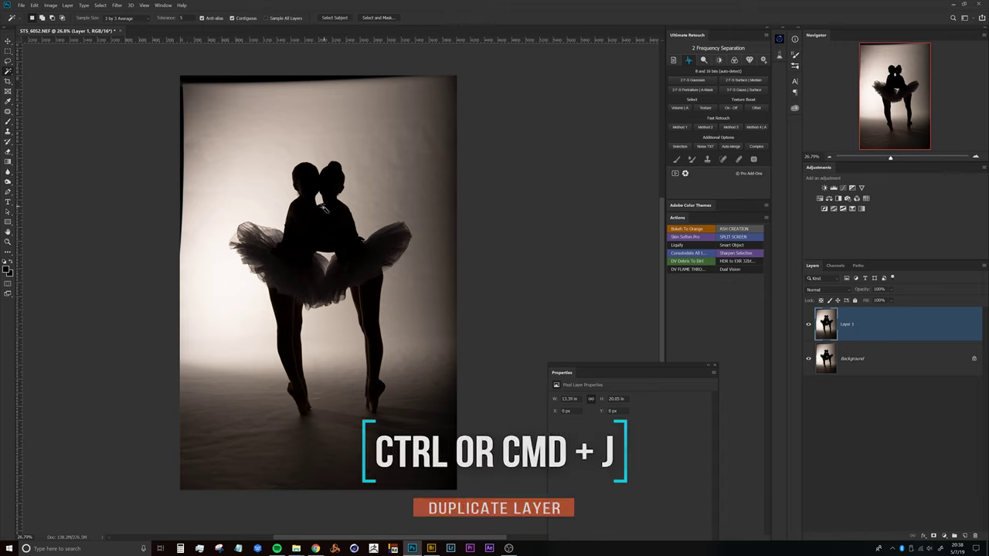
pyautogui.press('l')
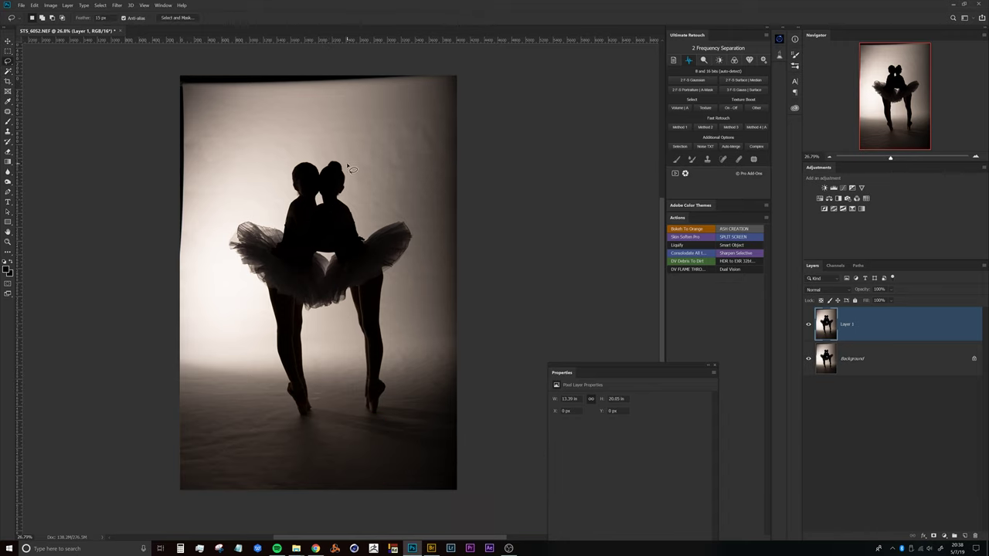
pyautogui.moveTo(343, 165)
pyautogui.mouseDown()
pyautogui.moveTo(291, 166)
pyautogui.moveTo(282, 225)
pyautogui.moveTo(227, 240)
pyautogui.moveTo(268, 302)
pyautogui.moveTo(285, 382)
pyautogui.moveTo(309, 417)
pyautogui.moveTo(305, 353)
pyautogui.moveTo(354, 313)
pyautogui.moveTo(366, 411)
pyautogui.moveTo(387, 394)
pyautogui.moveTo(387, 302)
pyautogui.moveTo(416, 229)
pyautogui.moveTo(359, 222)
pyautogui.moveTo(344, 165)
pyautogui.mouseUp()
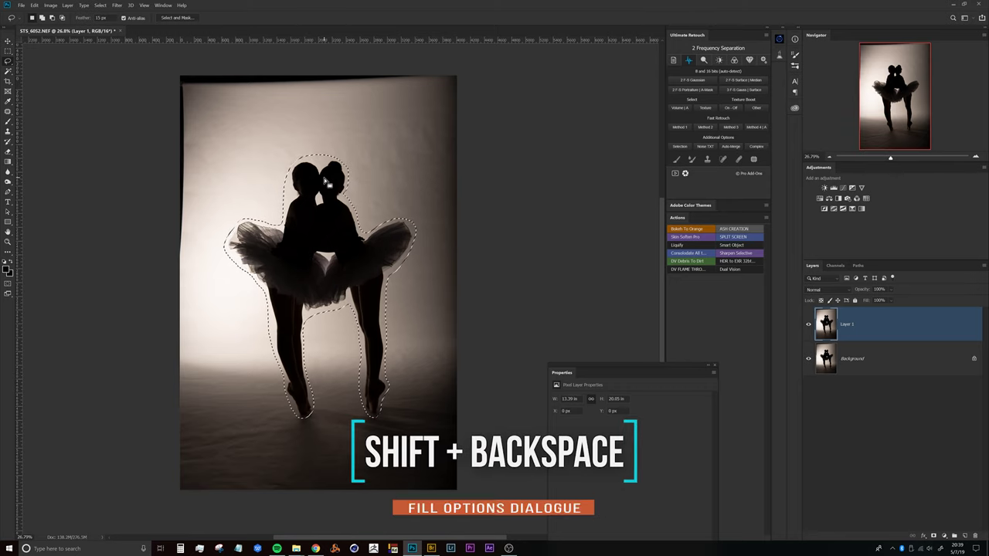
# Fill the dancers' selection with Content-Aware contents, using Color Adaptation, Normal mode and 100% opacity
pyautogui.hotkey('shift', 'BackSpace')
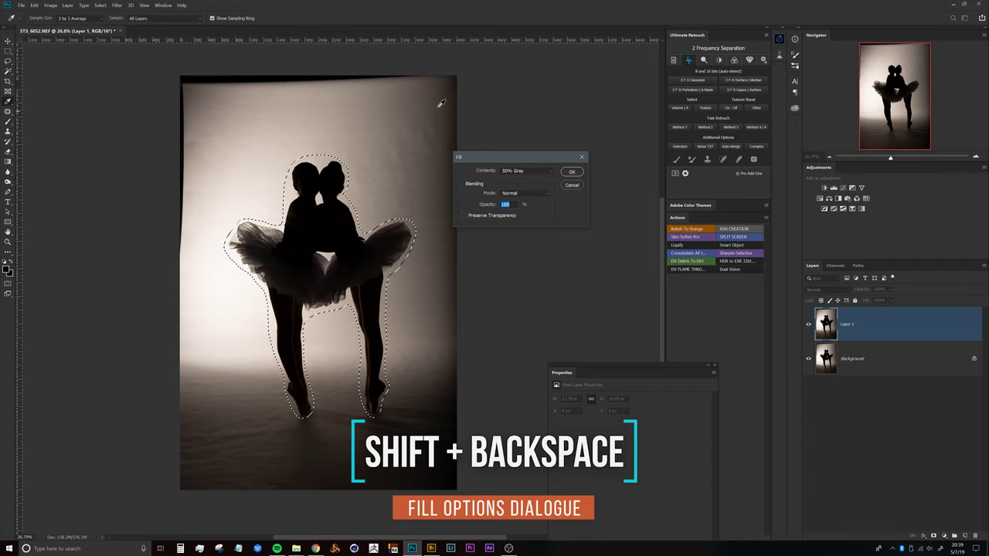
pyautogui.moveTo(515, 161)
pyautogui.mouseDown()
pyautogui.moveTo(521, 140)
pyautogui.moveTo(517, 154)
pyautogui.mouseUp()
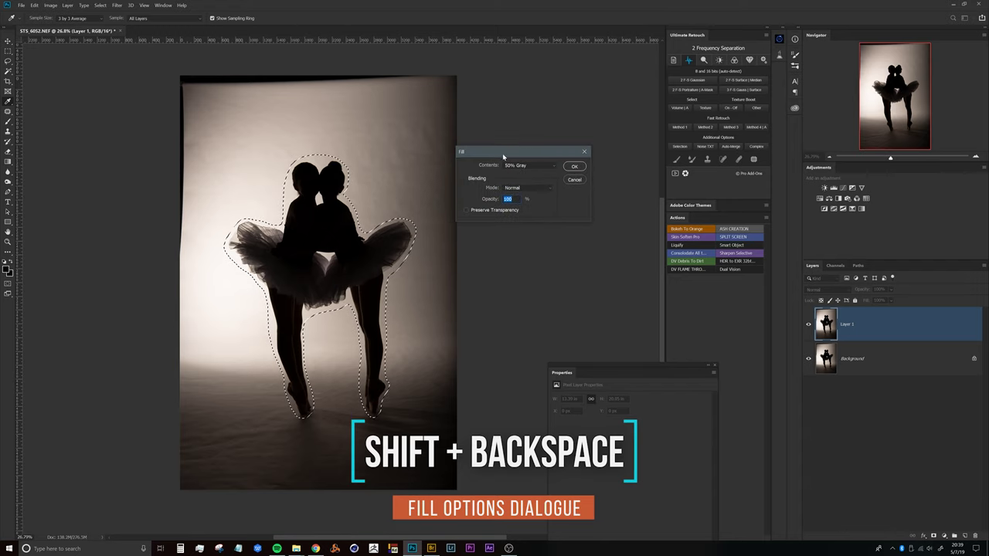
pyautogui.click(527, 165)
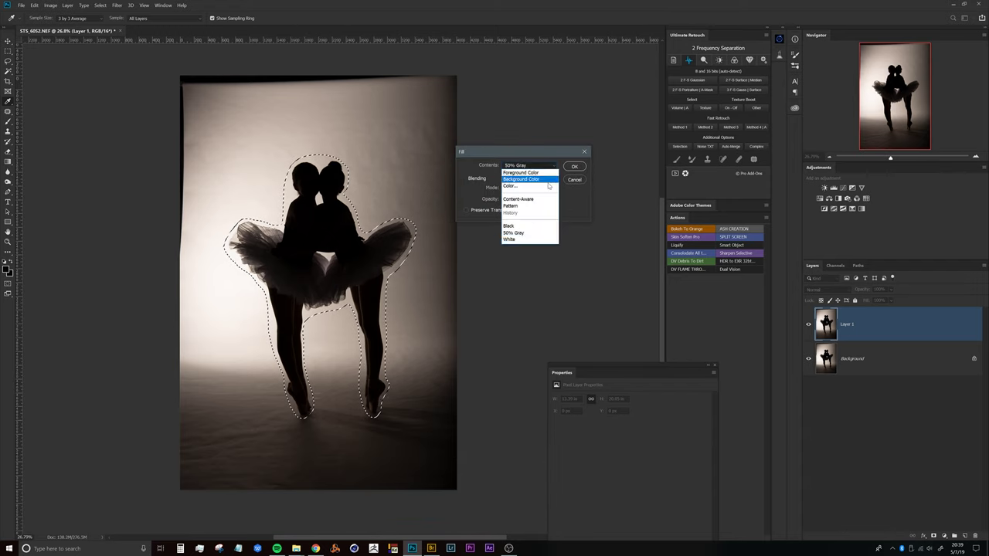
pyautogui.click(517, 199)
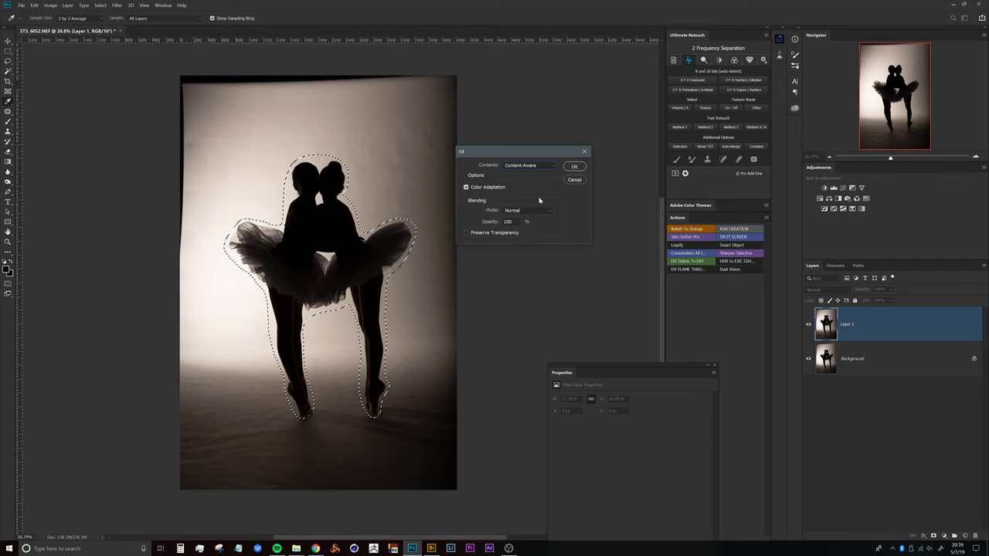
pyautogui.click(570, 167)
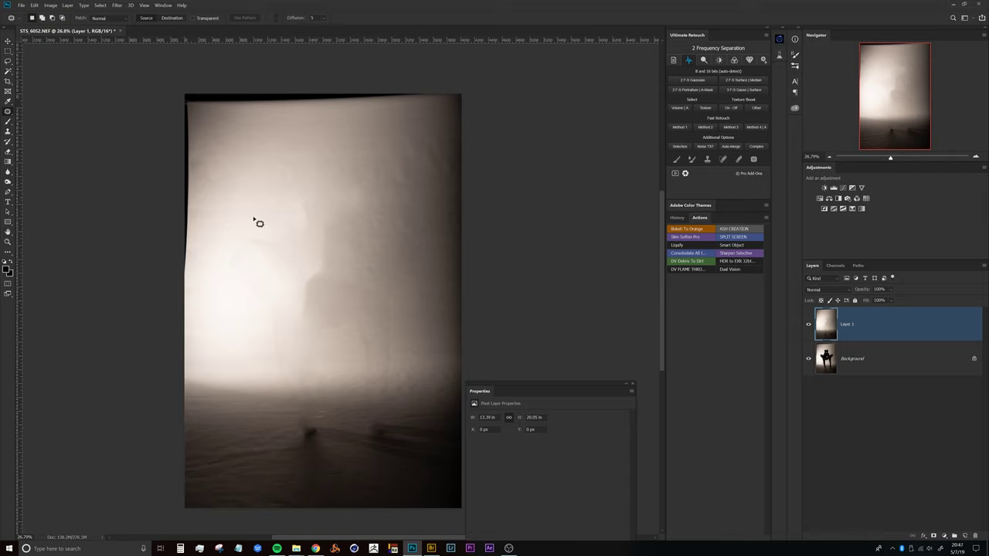
# Patch the dark fill remnants in the middle of the backdrop with the brighter area beside them
pyautogui.moveTo(327, 269)
pyautogui.mouseDown()
pyautogui.moveTo(309, 337)
pyautogui.moveTo(327, 266)
pyautogui.moveTo(280, 282)
pyautogui.moveTo(255, 313)
pyautogui.mouseUp()
pyautogui.hotkey('ctrl', 'd')
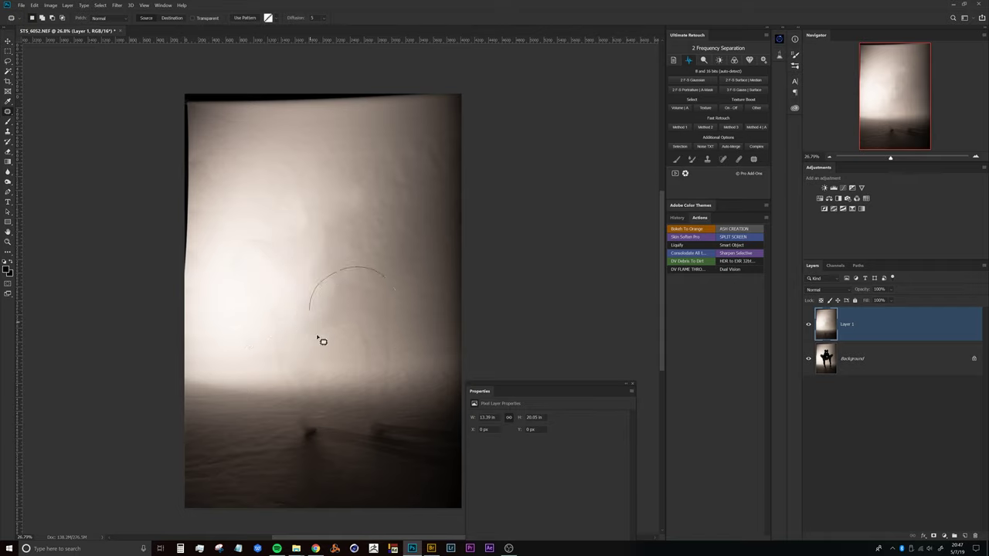
pyautogui.moveTo(390, 273); pyautogui.dragTo(394, 270)
pyautogui.moveTo(360, 319); pyautogui.dragTo(274, 329)
pyautogui.hotkey('ctrl', 'd')
# Patch out the leftover foot marks and shadows on the floor using clean, darker floor texture below
pyautogui.moveTo(294, 426); pyautogui.dragTo(297, 423)
pyautogui.moveTo(317, 440)
pyautogui.mouseDown()
pyautogui.moveTo(300, 400)
pyautogui.moveTo(352, 504)
pyautogui.moveTo(323, 418)
pyautogui.mouseUp()
pyautogui.hotkey('ctrl', 'z')
pyautogui.moveTo(313, 442); pyautogui.dragTo(305, 483)
pyautogui.hotkey('ctrl', 'd')
pyautogui.moveTo(456, 423)
pyautogui.mouseDown()
pyautogui.moveTo(457, 468)
pyautogui.moveTo(430, 486)
pyautogui.mouseUp()
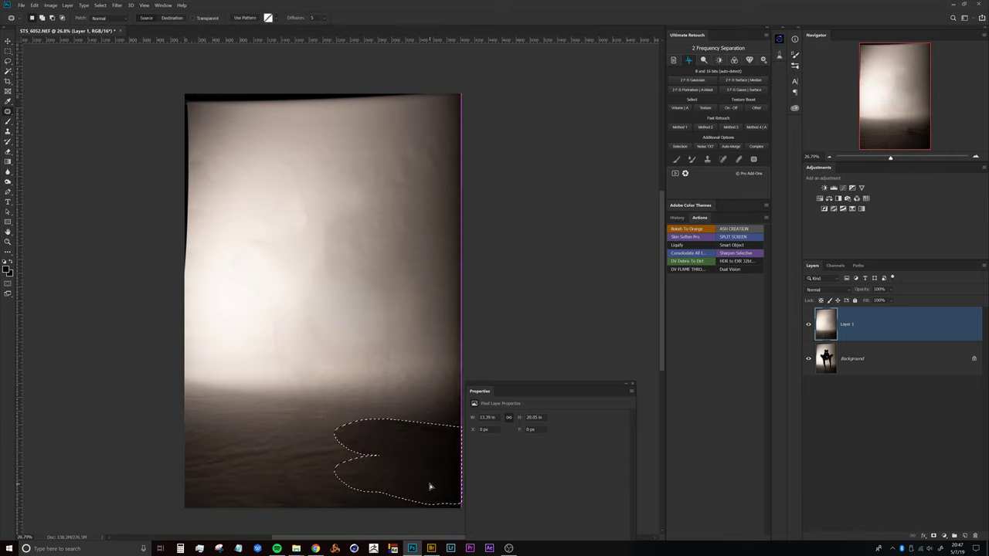
pyautogui.hotkey('ctrl', 'd')
# Patch the black gaps along the photo's left and upper edges with nearby backdrop texture, and touch up the horizon
pyautogui.moveTo(191, 286); pyautogui.dragTo(186, 291)
pyautogui.moveTo(194, 139)
pyautogui.mouseDown()
pyautogui.moveTo(211, 101)
pyautogui.moveTo(419, 96)
pyautogui.mouseUp()
pyautogui.moveTo(309, 104); pyautogui.dragTo(310, 131)
pyautogui.hotkey('ctrl', 'd')
pyautogui.moveTo(448, 95); pyautogui.dragTo(317, 94)
pyautogui.moveTo(355, 112); pyautogui.dragTo(348, 143)
pyautogui.moveTo(254, 94); pyautogui.dragTo(187, 178)
pyautogui.moveTo(213, 124); pyautogui.dragTo(256, 207)
pyautogui.hotkey('ctrl', 'd')
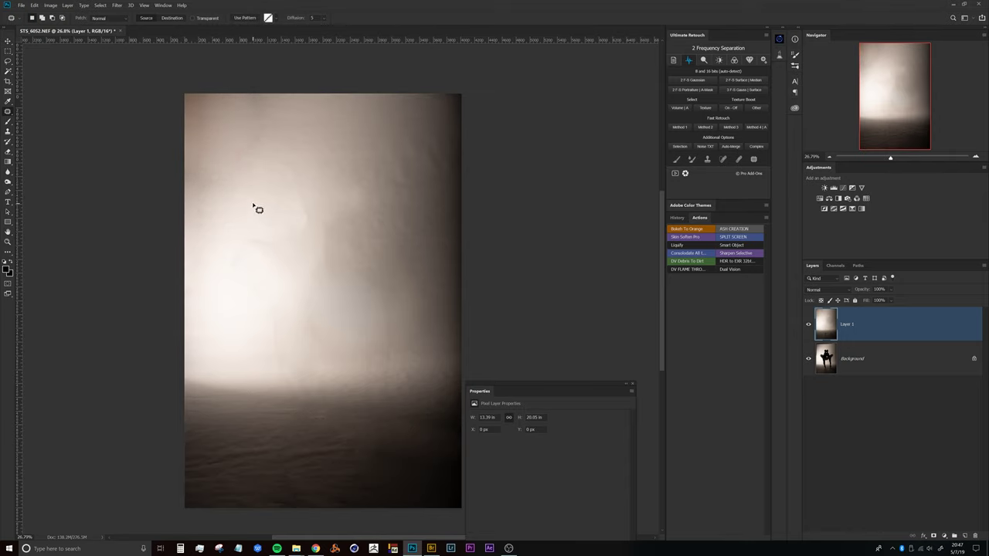
pyautogui.moveTo(374, 402); pyautogui.dragTo(355, 357)
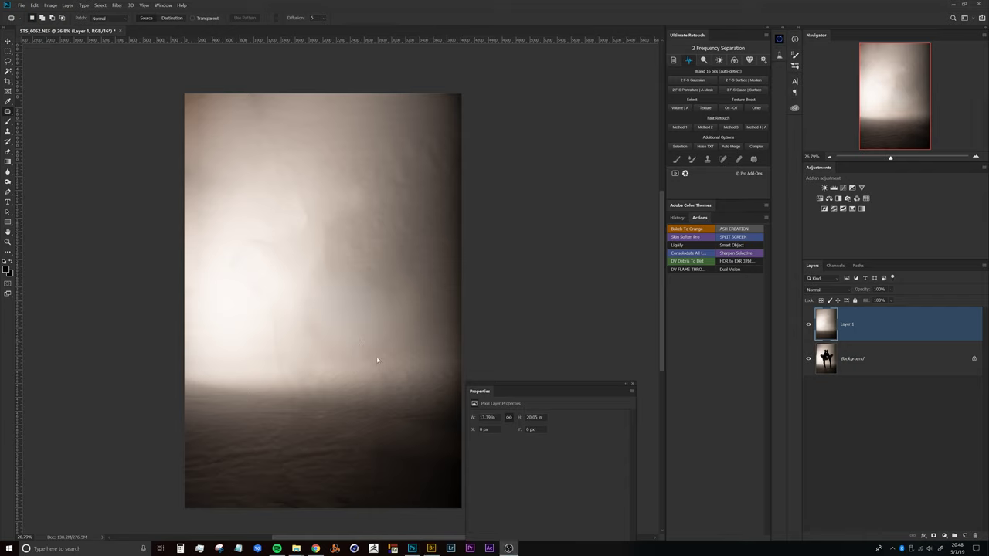
# Convert the cleaned-up Layer 1 to a smart object
pyautogui.click(827, 328)
pyautogui.rightClick(853, 325)
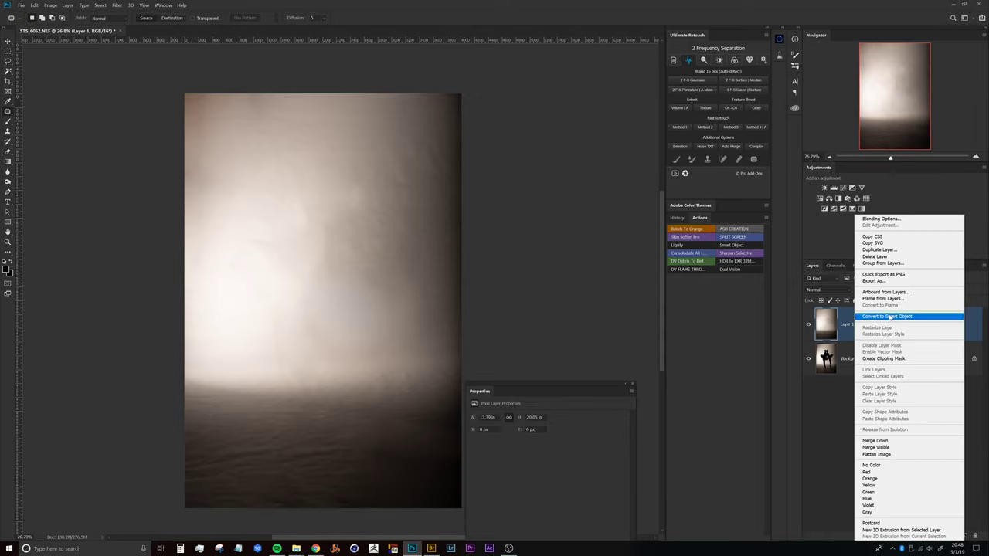
pyautogui.click(890, 317)
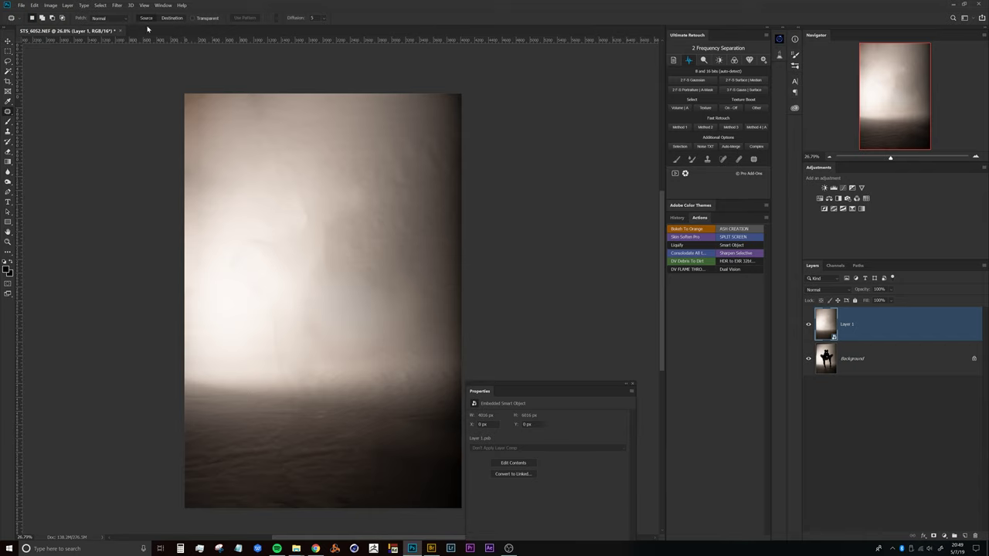
# Apply a Gaussian Blur to the Layer 1 smart object, strong enough to smooth out the backdrop wrinkles
pyautogui.click(119, 6)
pyautogui.moveTo(161, 86)
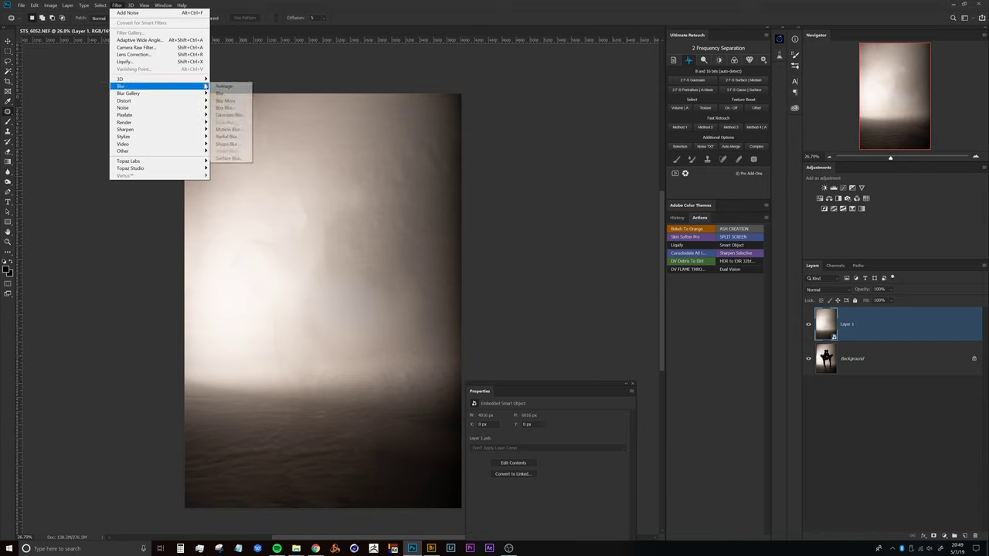
pyautogui.click(235, 116)
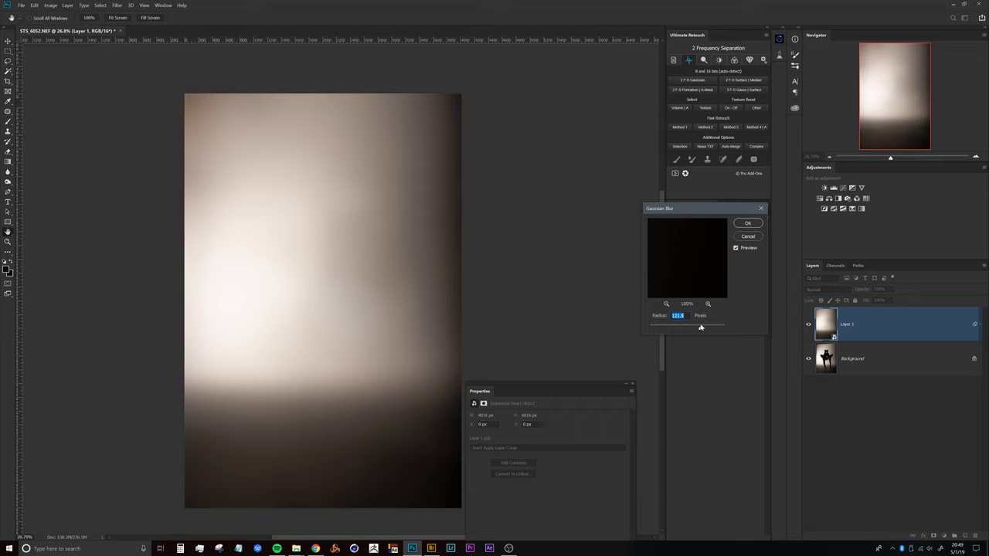
pyautogui.moveTo(701, 327)
pyautogui.mouseDown()
pyautogui.moveTo(665, 329)
pyautogui.moveTo(690, 331)
pyautogui.mouseUp()
pyautogui.moveTo(694, 330); pyautogui.dragTo(699, 330)
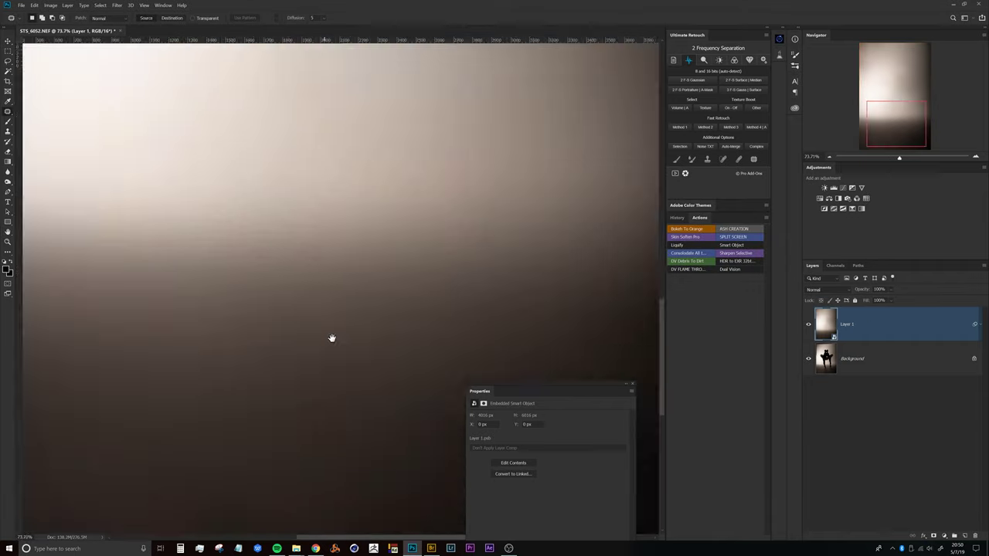
pyautogui.hotkey('ctrl', '0')
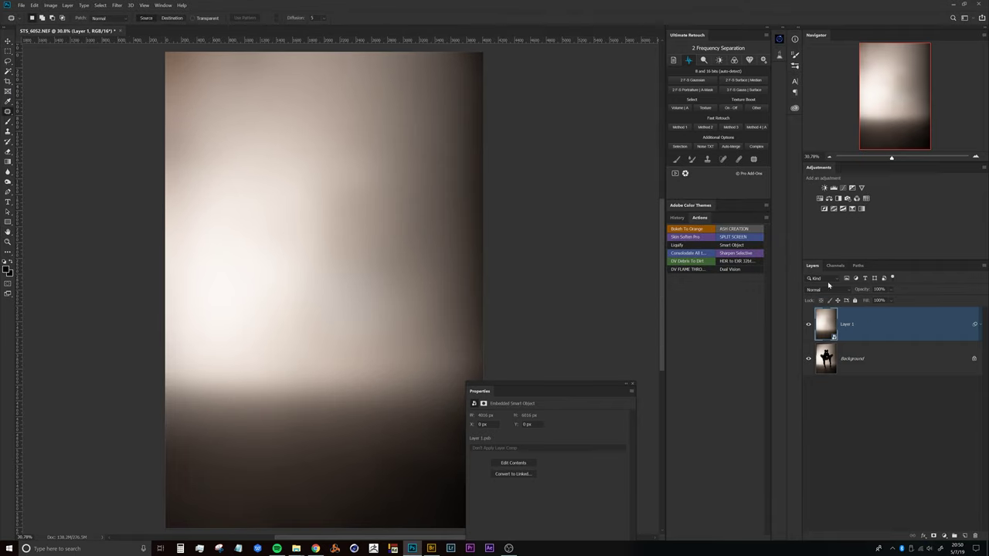
# Rename the blurred backdrop layer as BG
pyautogui.doubleClick(847, 325)
pyautogui.write('BG')
pyautogui.press('Return')
# Duplicate the original Background layer, move the copy above BG and rename it Subjects
pyautogui.click(870, 359)
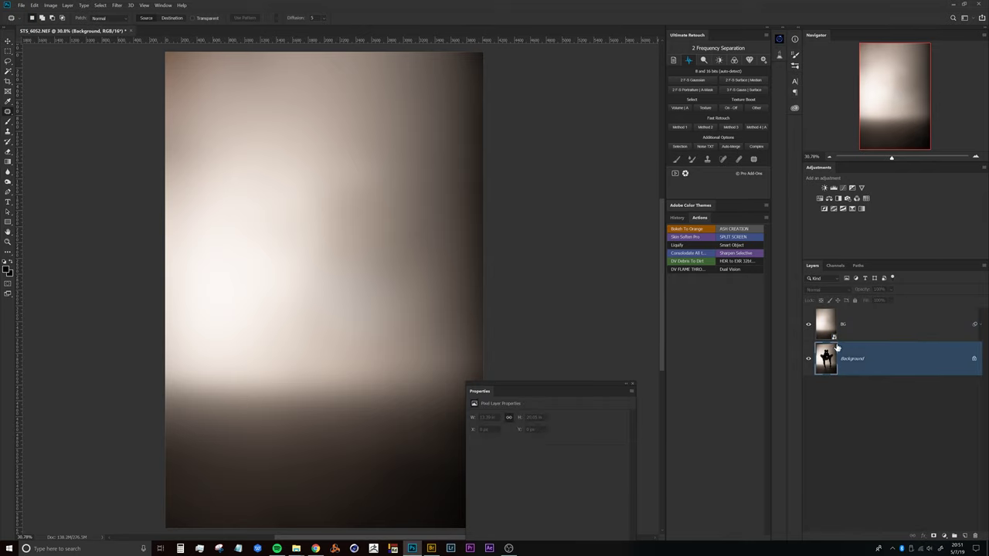
pyautogui.hotkey('ctrl', 'j')
pyautogui.moveTo(879, 355); pyautogui.dragTo(858, 324)
pyautogui.doubleClick(854, 324)
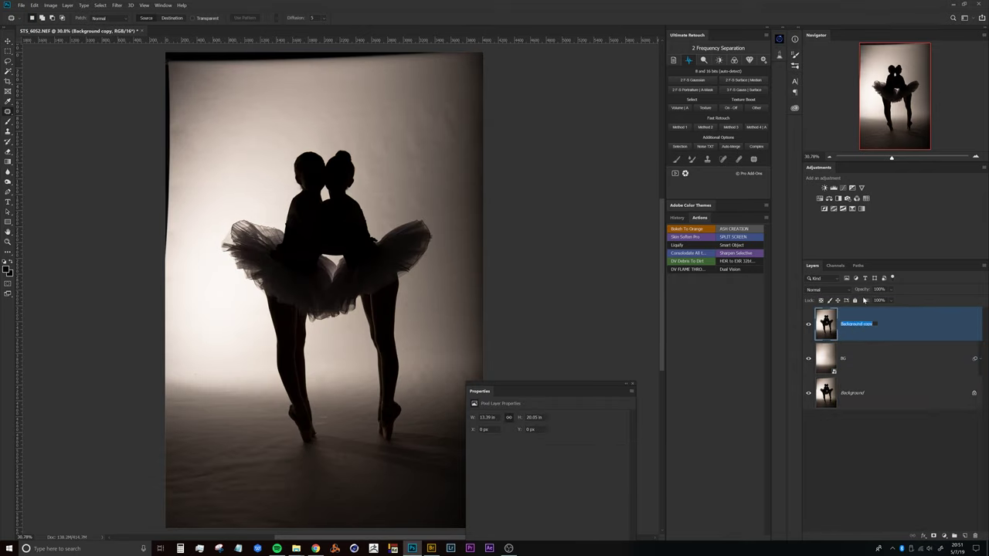
pyautogui.write('Subjects')
pyautogui.press('Return')
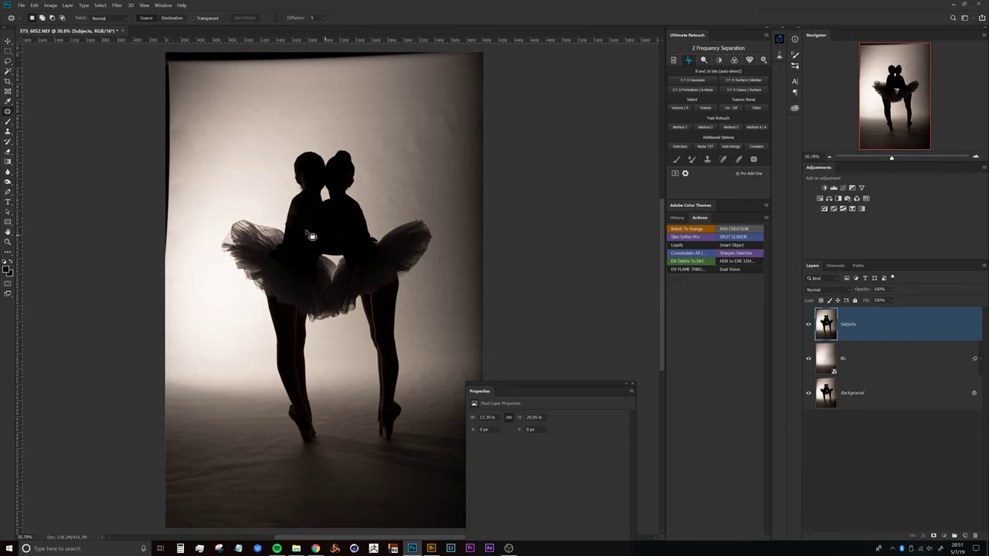
# Select both dancers on the Subjects layer automatically with Select Subject and check the selection's outline
pyautogui.press('w')
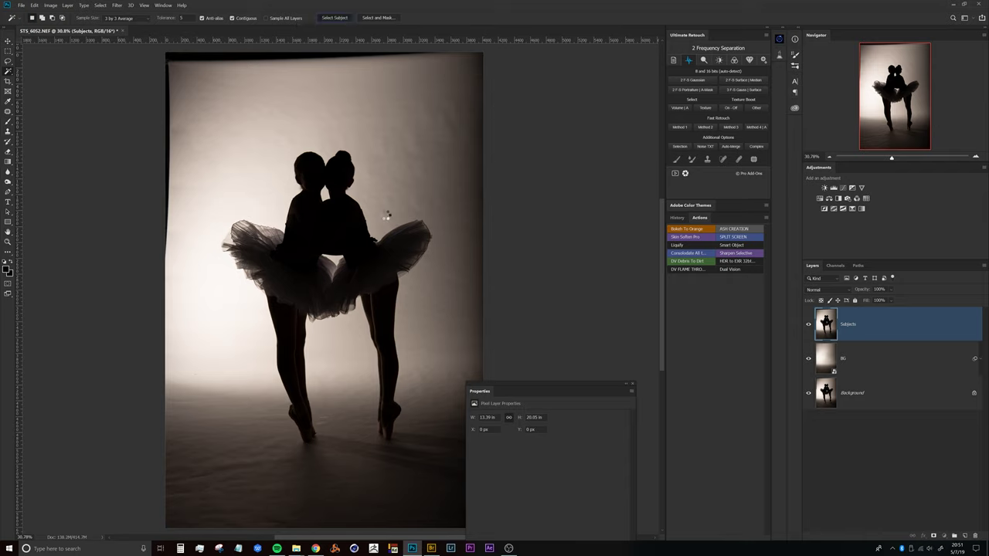
pyautogui.click(380, 327)
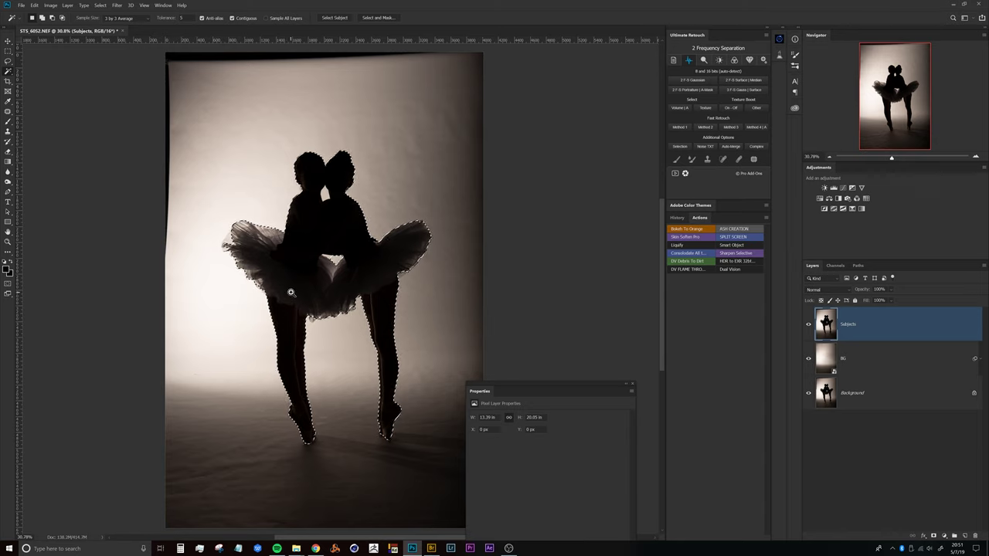
pyautogui.moveTo(293, 290); pyautogui.dragTo(324, 210)
pyautogui.moveTo(432, 380); pyautogui.dragTo(403, 179)
pyautogui.moveTo(281, 328); pyautogui.dragTo(350, 437)
pyautogui.moveTo(271, 192); pyautogui.dragTo(208, 247)
pyautogui.moveTo(298, 242); pyautogui.dragTo(281, 247)
pyautogui.moveTo(331, 265); pyautogui.dragTo(323, 242)
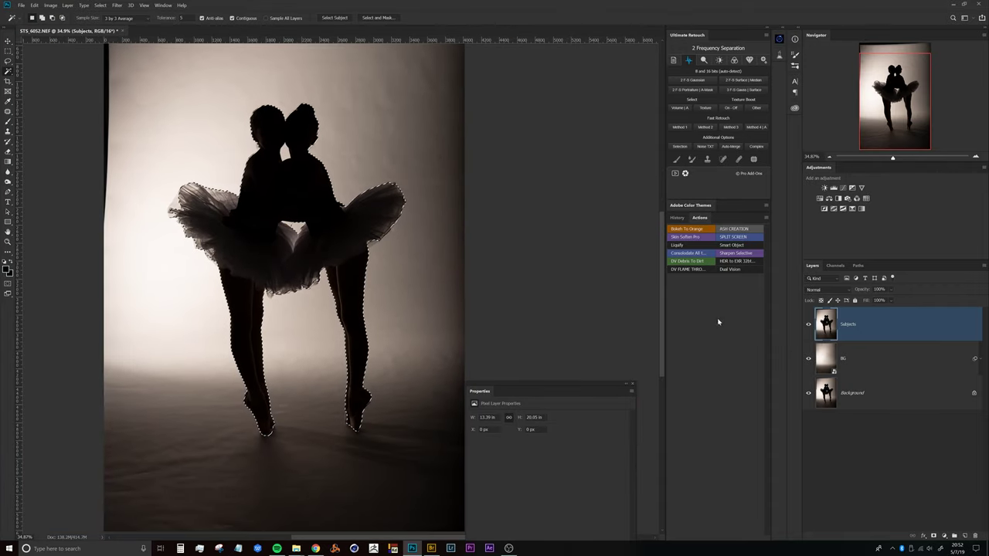
# Add a layer mask to the Subjects layer from the dancers' selection
pyautogui.click(934, 536)
pyautogui.moveTo(353, 285); pyautogui.dragTo(370, 298)
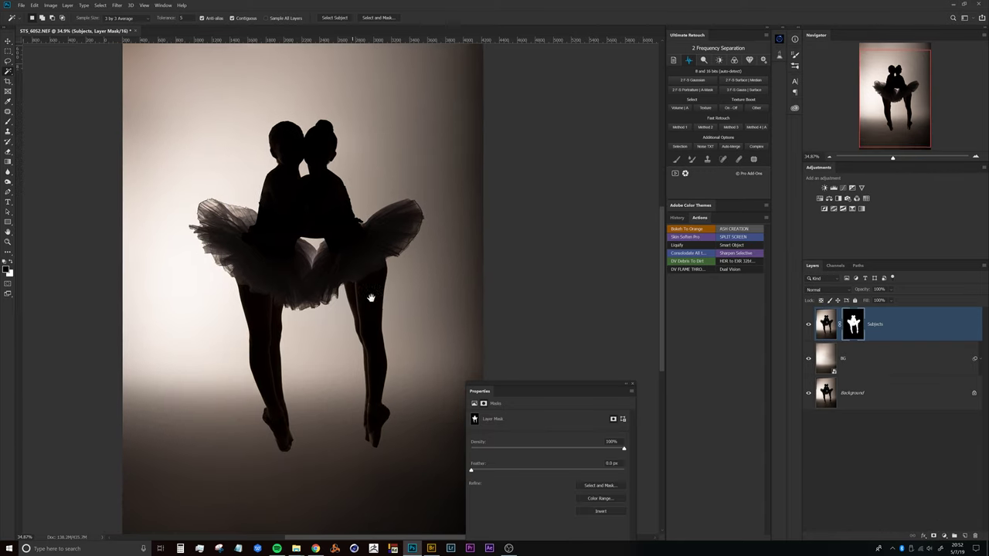
pyautogui.scroll(-2, 369, 279)
pyautogui.moveTo(320, 238); pyautogui.dragTo(333, 243)
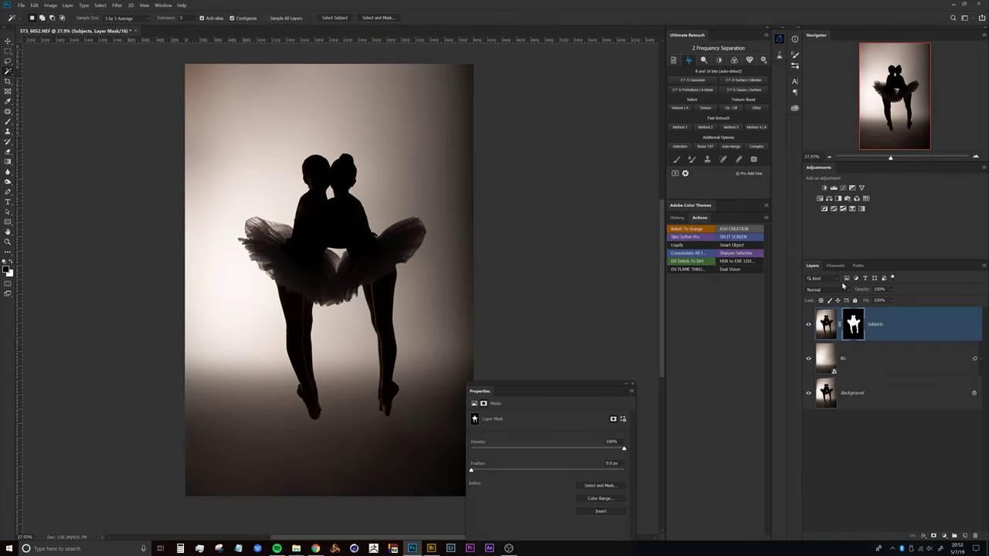
# View the Subjects layer mask on its own to check its edges, and return to the composite with the mask active
pyautogui.keyDown('alt'); pyautogui.click(853, 329); pyautogui.keyUp('alt')
pyautogui.scroll(2, 338, 255)
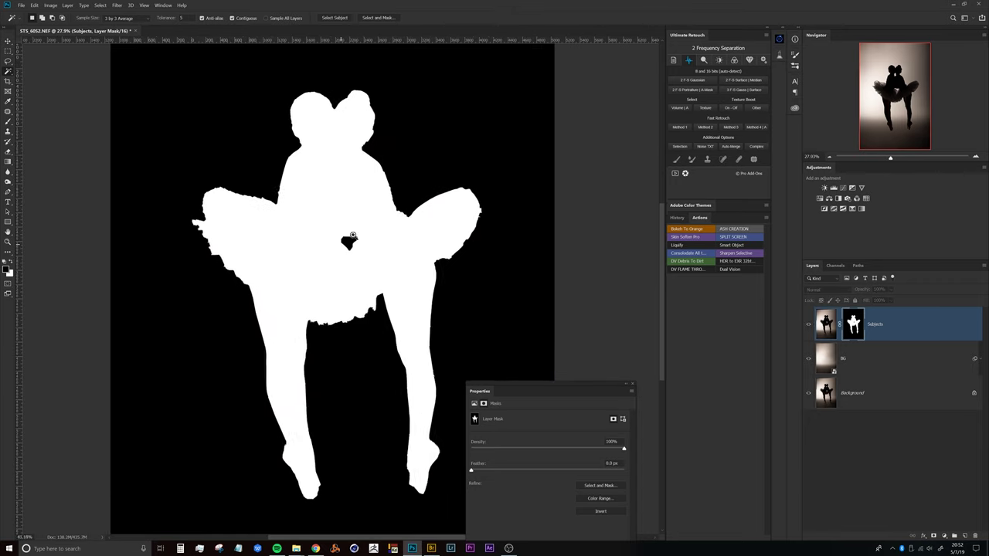
pyautogui.hotkey('ctrl', '0')
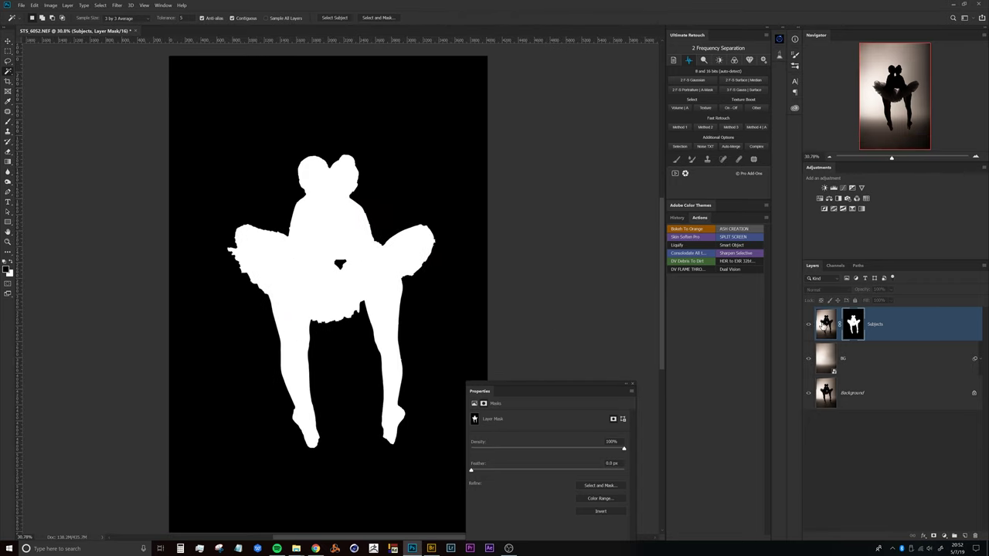
pyautogui.click(824, 324)
pyautogui.click(853, 325)
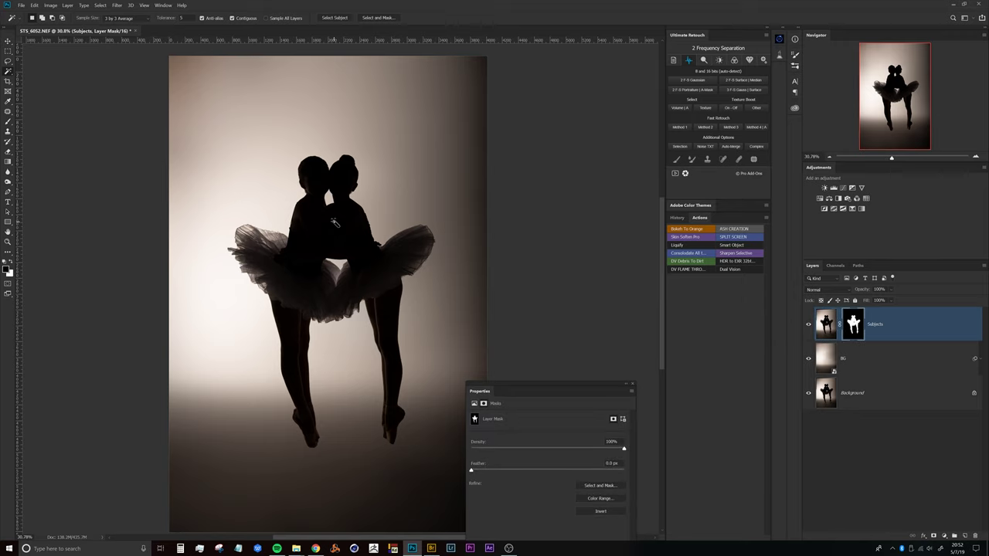
# Brush white on the Subjects mask along the dancers' heads, necks and shoulders to restore their hair and outline details
pyautogui.press('b')
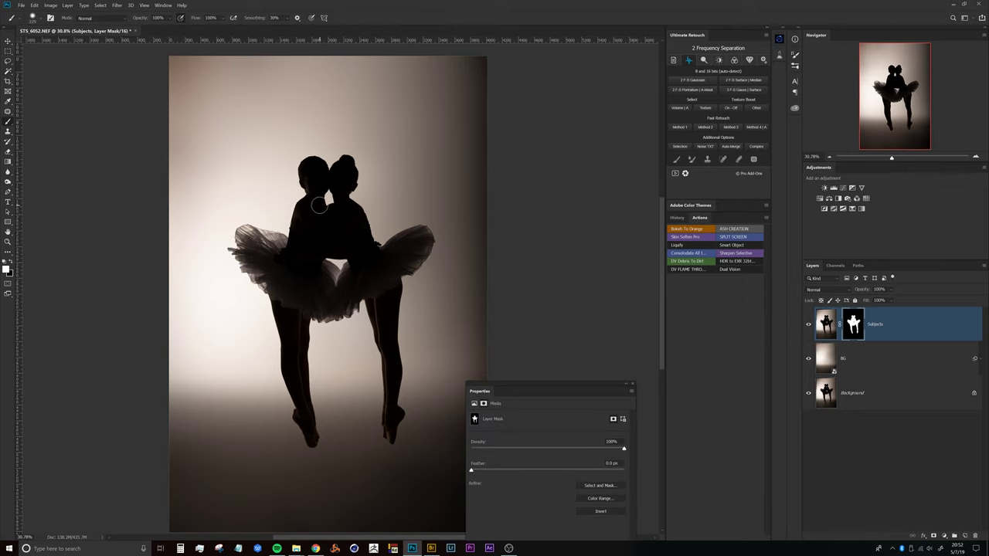
pyautogui.scroll(5, 319, 205)
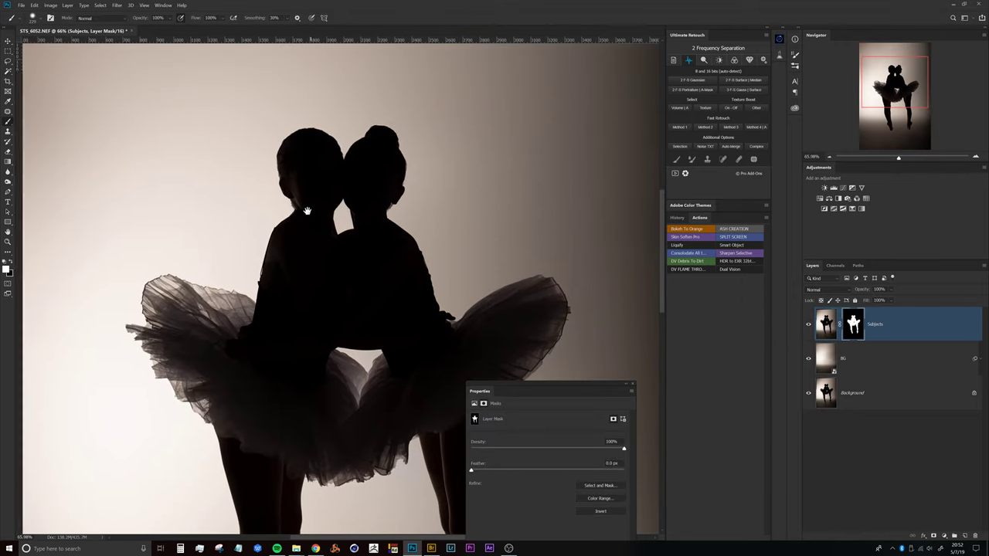
pyautogui.scroll(3, 307, 210)
pyautogui.scroll(1, 309, 187)
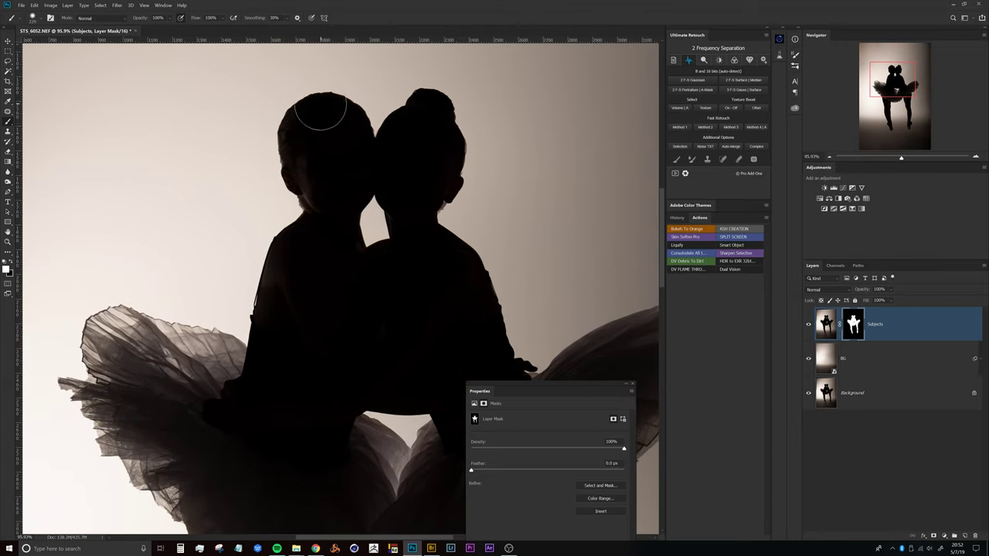
pyautogui.moveTo(320, 113)
pyautogui.mouseDown()
pyautogui.moveTo(313, 127)
pyautogui.moveTo(313, 29)
pyautogui.mouseUp()
pyautogui.scroll(5, 290, 235)
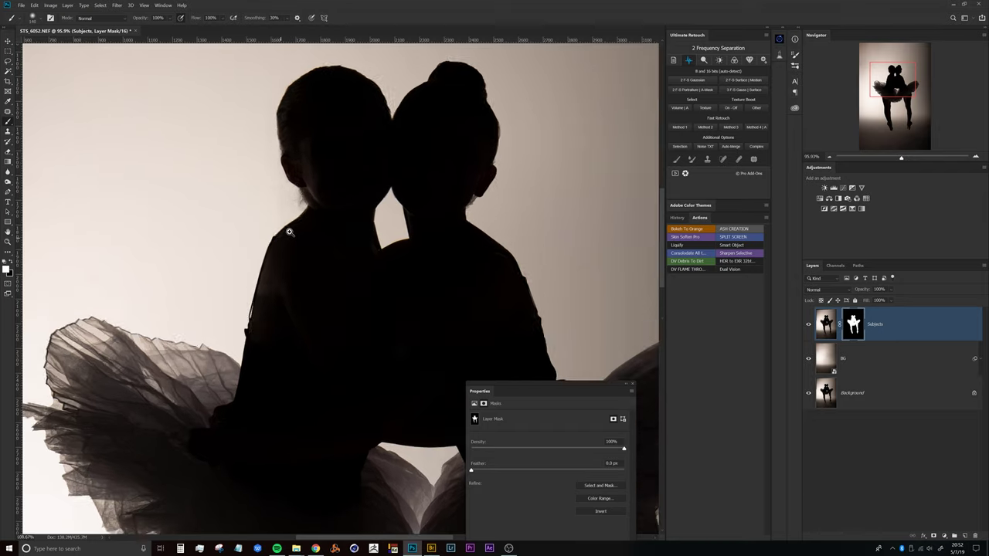
pyautogui.moveTo(259, 300); pyautogui.dragTo(289, 207)
# Paint white on the Subjects mask along the left dancer's outer tutu edge to bring back the missing tulle
pyautogui.moveTo(198, 436)
pyautogui.mouseDown()
pyautogui.moveTo(300, 343)
pyautogui.moveTo(351, 317)
pyautogui.mouseUp()
pyautogui.moveTo(172, 326); pyautogui.dragTo(357, 324)
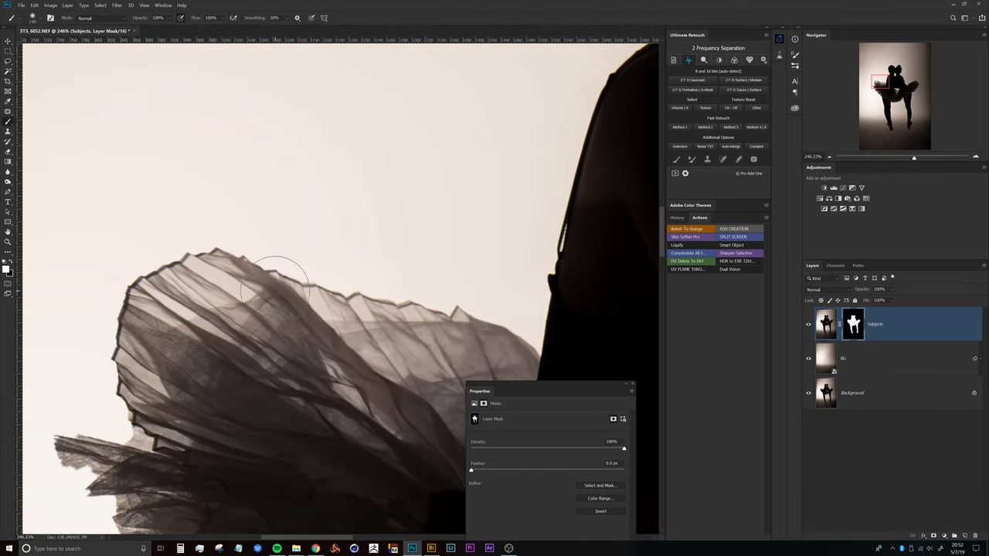
pyautogui.moveTo(147, 428); pyautogui.dragTo(265, 280)
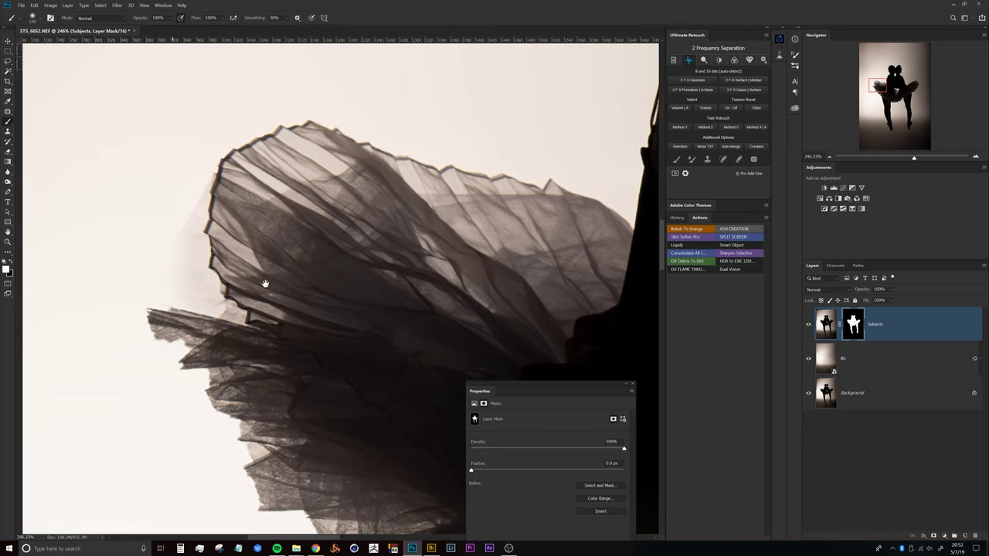
pyautogui.moveTo(170, 400)
pyautogui.mouseDown()
pyautogui.moveTo(254, 401)
pyautogui.moveTo(256, 479)
pyautogui.mouseUp()
pyautogui.moveTo(306, 432)
pyautogui.mouseDown()
pyautogui.moveTo(234, 260)
pyautogui.moveTo(203, 281)
pyautogui.mouseUp()
pyautogui.moveTo(193, 417); pyautogui.dragTo(302, 491)
pyautogui.moveTo(353, 403)
pyautogui.mouseDown()
pyautogui.moveTo(313, 409)
pyautogui.moveTo(279, 276)
pyautogui.mouseUp()
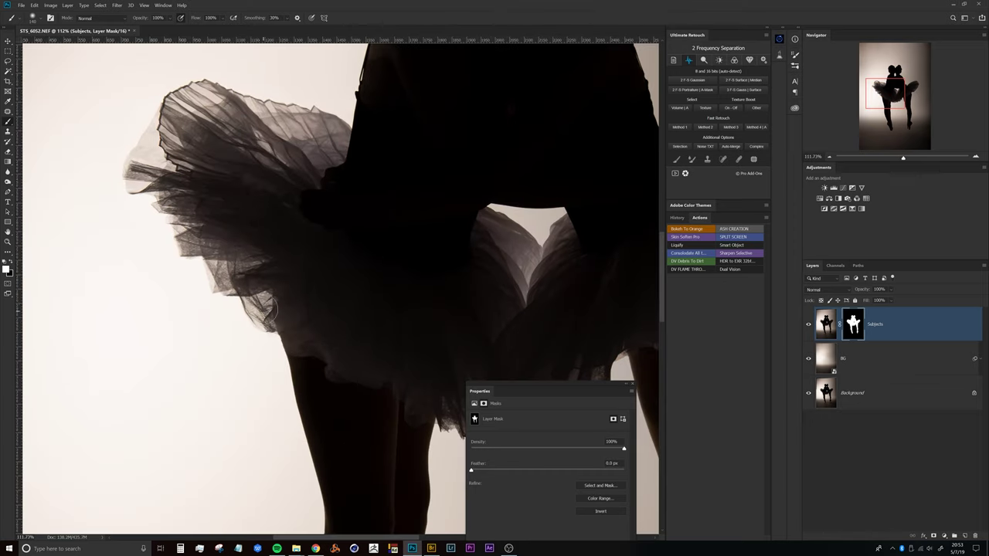
# Restore the lower hems of both tutus between the legs by painting white on the Subjects mask
pyautogui.moveTo(320, 342); pyautogui.dragTo(272, 277)
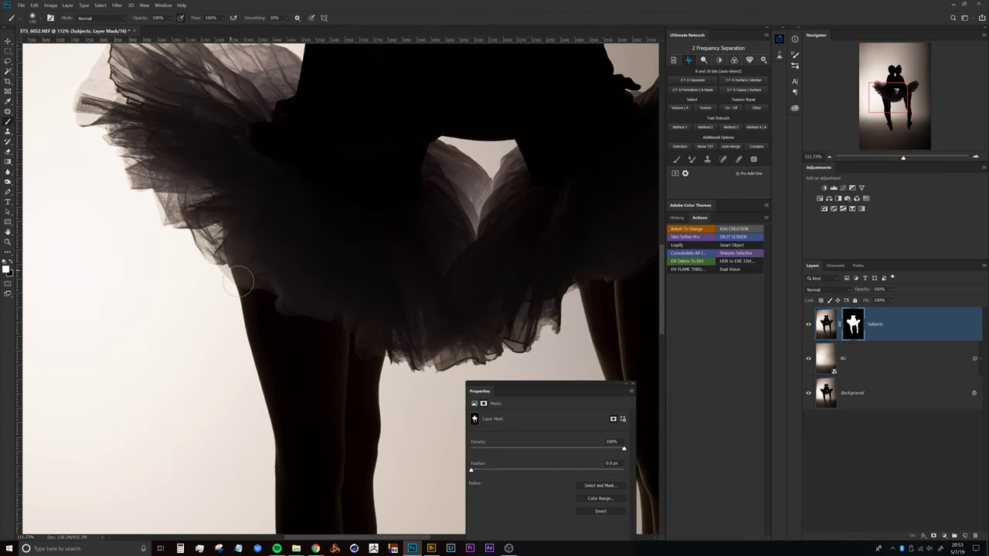
pyautogui.moveTo(369, 309); pyautogui.dragTo(276, 302)
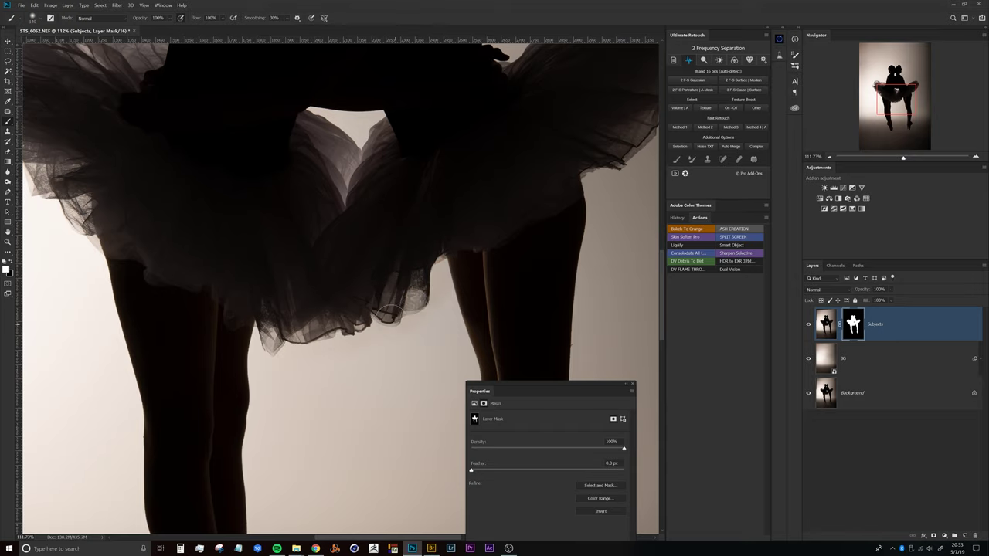
pyautogui.moveTo(458, 282)
pyautogui.mouseDown()
pyautogui.moveTo(402, 277)
pyautogui.moveTo(363, 326)
pyautogui.mouseUp()
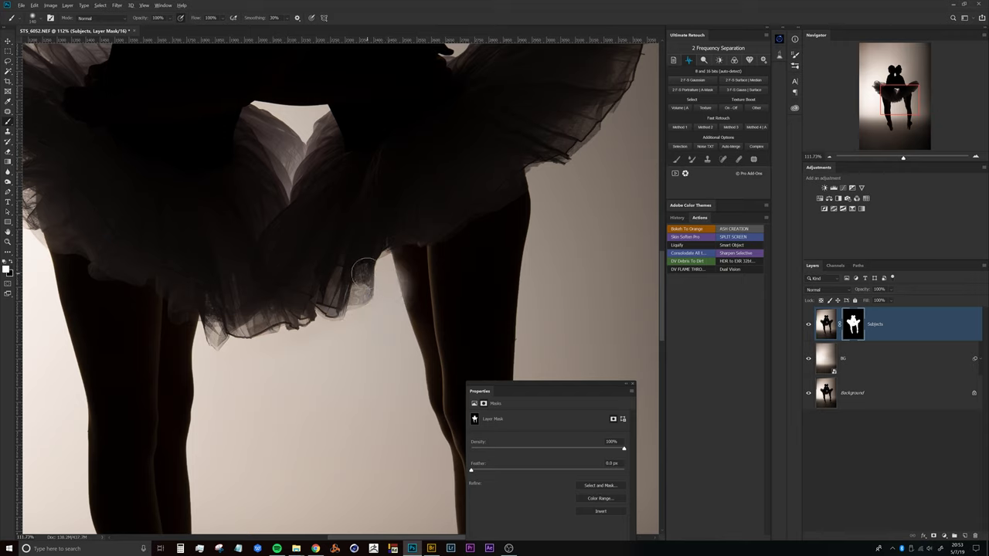
pyautogui.moveTo(365, 273)
pyautogui.mouseDown()
pyautogui.moveTo(344, 295)
pyautogui.moveTo(358, 292)
pyautogui.moveTo(371, 226)
pyautogui.moveTo(416, 259)
pyautogui.moveTo(416, 247)
pyautogui.moveTo(422, 294)
pyautogui.moveTo(407, 239)
pyautogui.mouseUp()
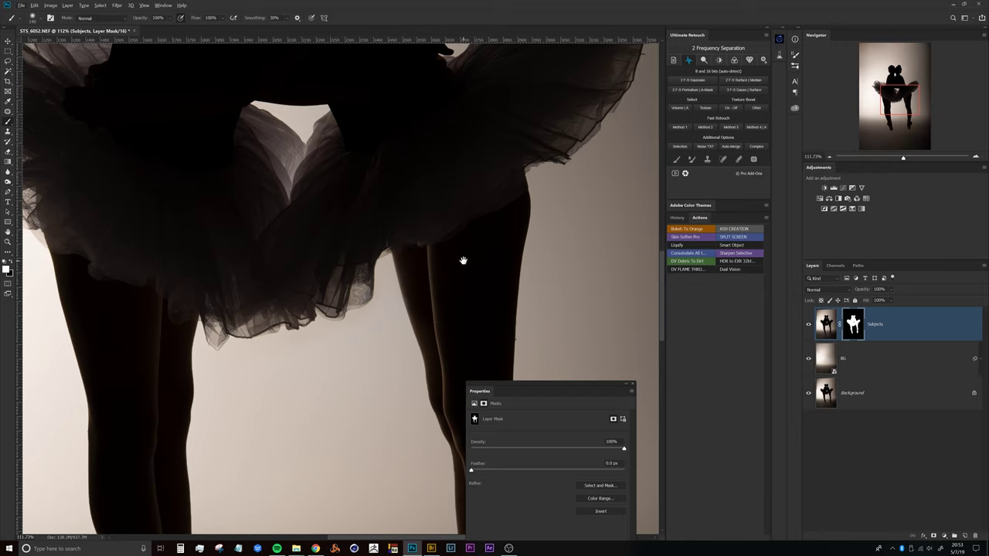
# Refine the Subjects mask along the right dancer's outer tutu edge, legs and pointe shoes with white paint
pyautogui.moveTo(463, 260); pyautogui.dragTo(340, 353)
pyautogui.moveTo(397, 237)
pyautogui.mouseDown()
pyautogui.moveTo(346, 258)
pyautogui.moveTo(327, 308)
pyautogui.moveTo(394, 255)
pyautogui.moveTo(345, 294)
pyautogui.mouseUp()
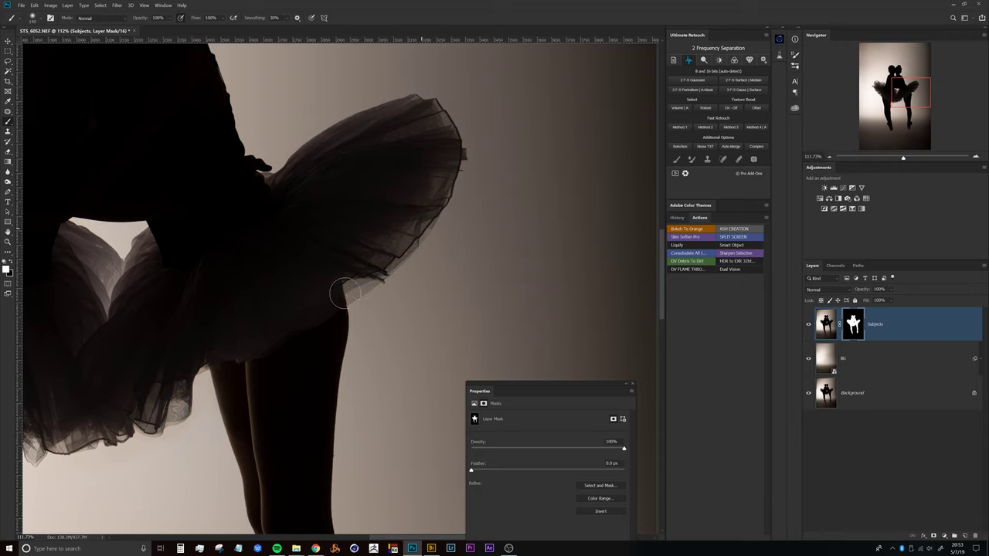
pyautogui.moveTo(451, 188); pyautogui.dragTo(449, 156)
pyautogui.moveTo(320, 355); pyautogui.dragTo(306, 97)
pyautogui.moveTo(270, 351); pyautogui.dragTo(249, 109)
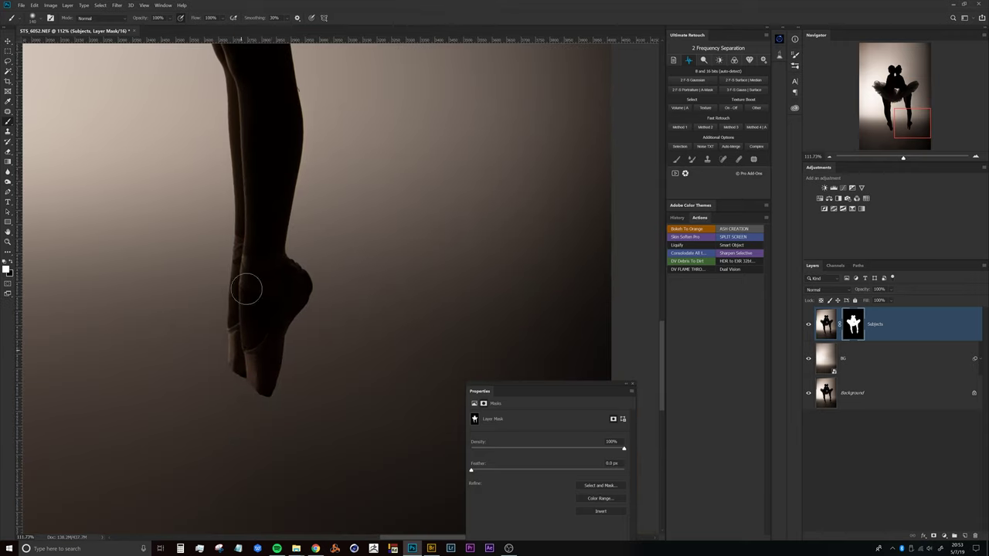
# Examine the refined mask edges around the gap between the tutus, the heads and the whole figures
pyautogui.scroll(10, 246, 290)
pyautogui.scroll(3, 260, 324)
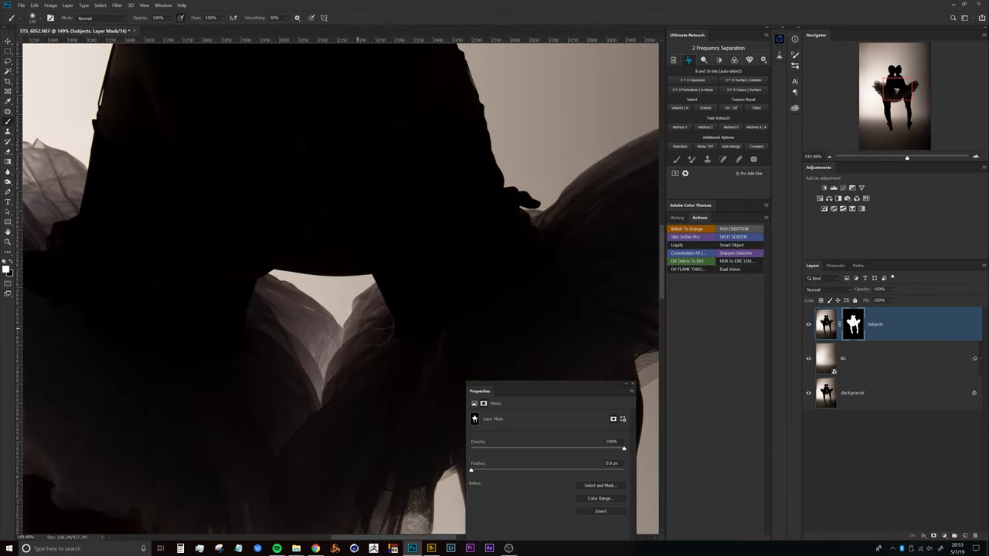
pyautogui.scroll(8, 355, 263)
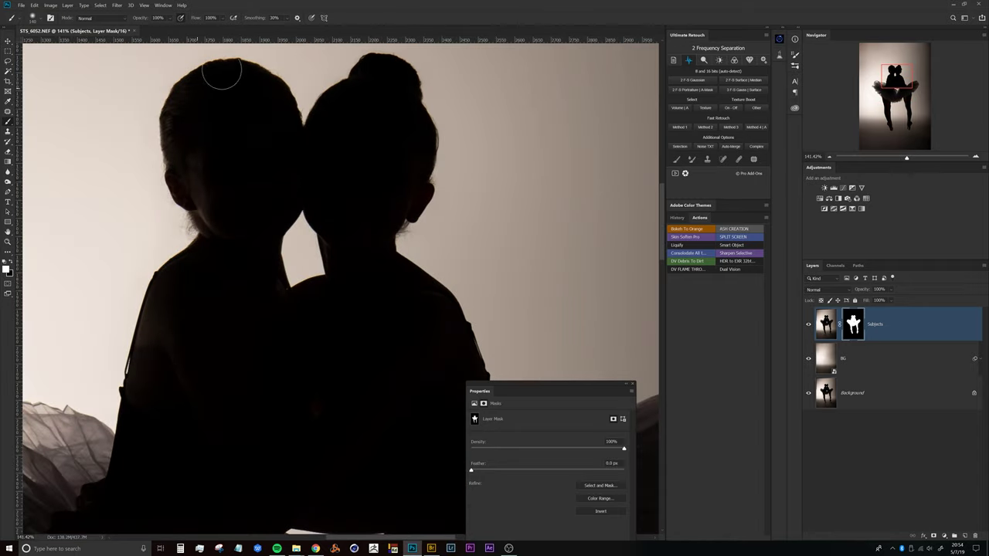
pyautogui.scroll(-5, 383, 265)
pyautogui.scroll(1, 347, 264)
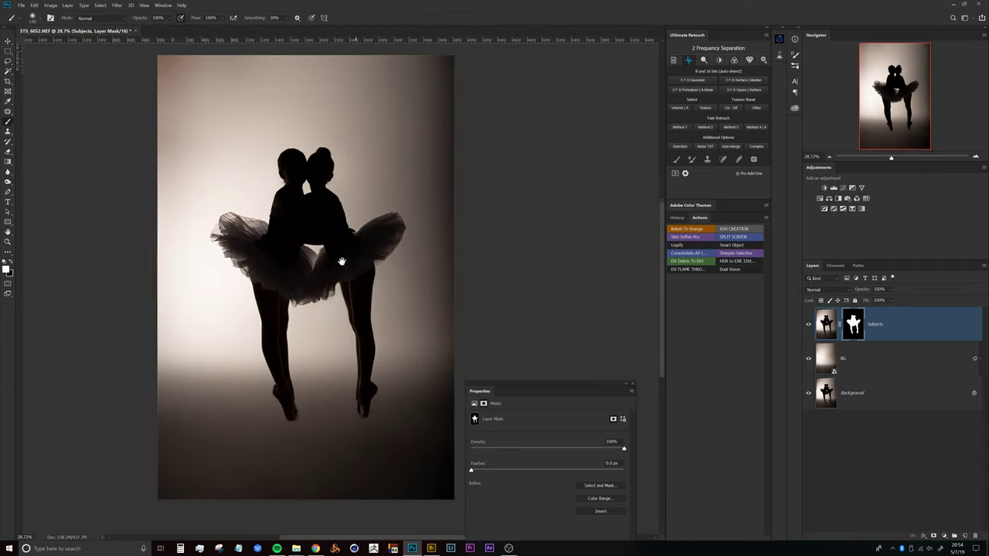
pyautogui.scroll(2, 309, 297)
pyautogui.moveTo(299, 305); pyautogui.dragTo(326, 209)
pyautogui.scroll(-2, 326, 209)
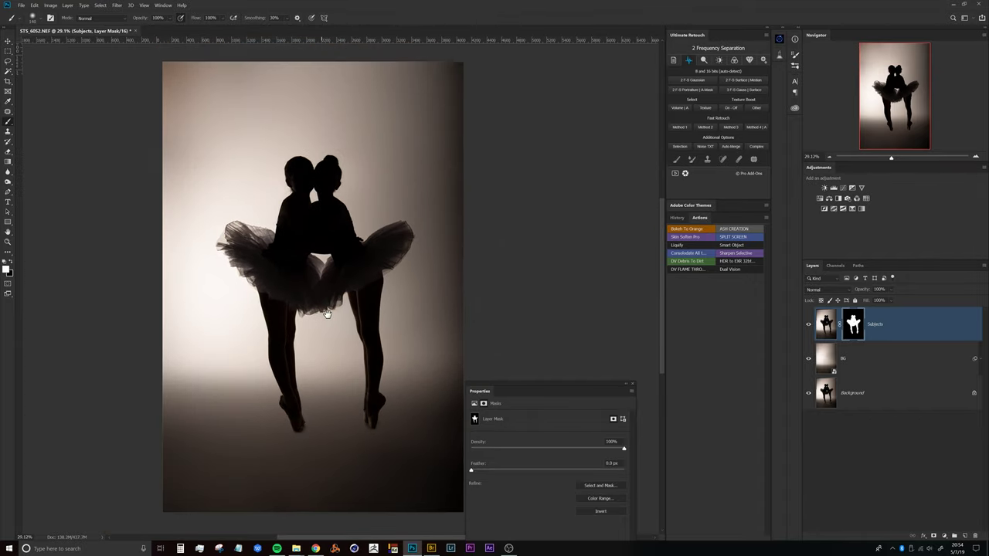
# Compare the original Background with the composite by hiding and reshowing the other layers, checking the floor shadows under the feet
pyautogui.click(808, 394)
pyautogui.click(808, 393)
pyautogui.click(809, 394)
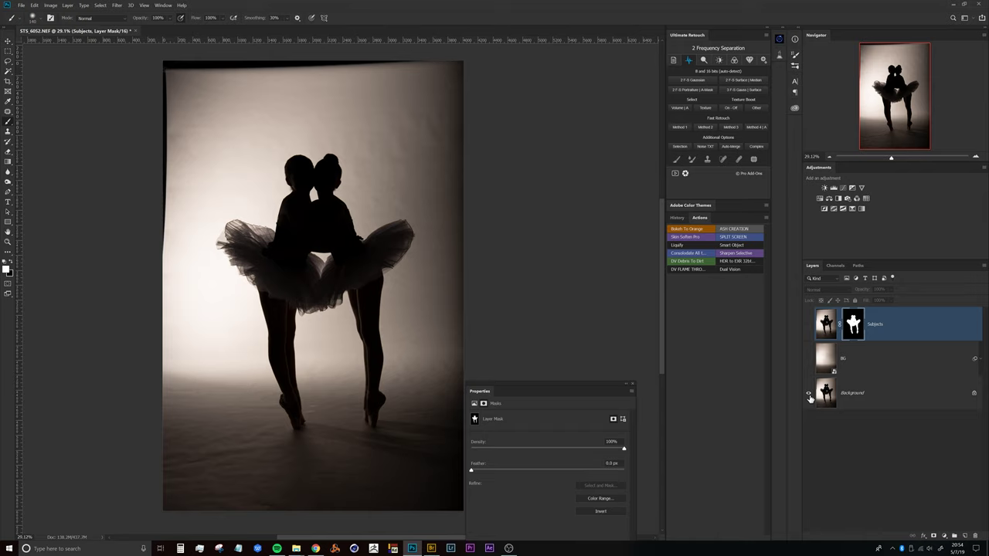
pyautogui.keyDown('alt'); pyautogui.click(808, 394); pyautogui.keyUp('alt')
pyautogui.keyDown('alt'); pyautogui.click(809, 396); pyautogui.keyUp('alt')
pyautogui.keyDown('alt'); pyautogui.click(809, 397); pyautogui.keyUp('alt')
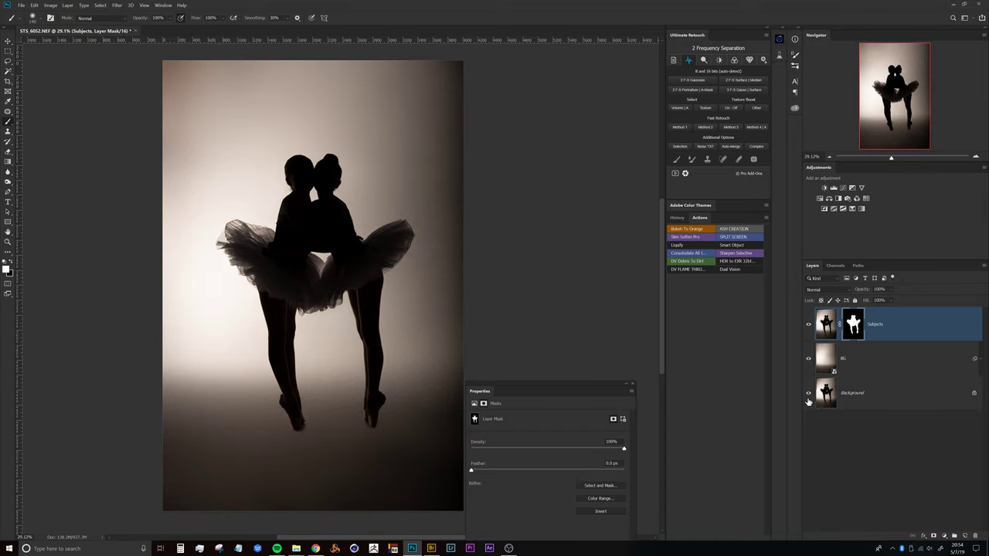
pyautogui.moveTo(337, 420); pyautogui.dragTo(335, 324)
pyautogui.scroll(-5, 335, 324)
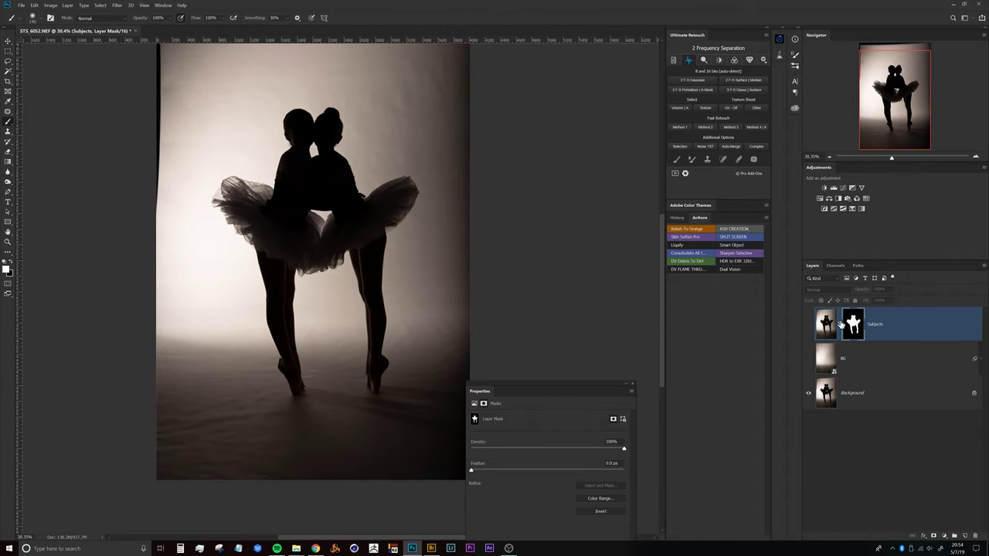
pyautogui.click(808, 324)
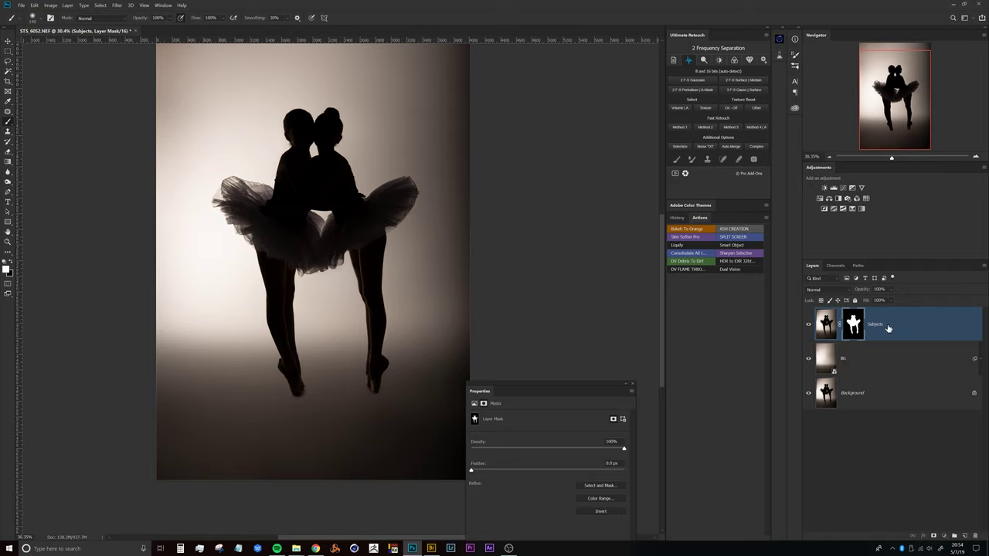
# Duplicate the Subjects layer together with its mask and rename the lower of the two layers Shadow
pyautogui.click(826, 324)
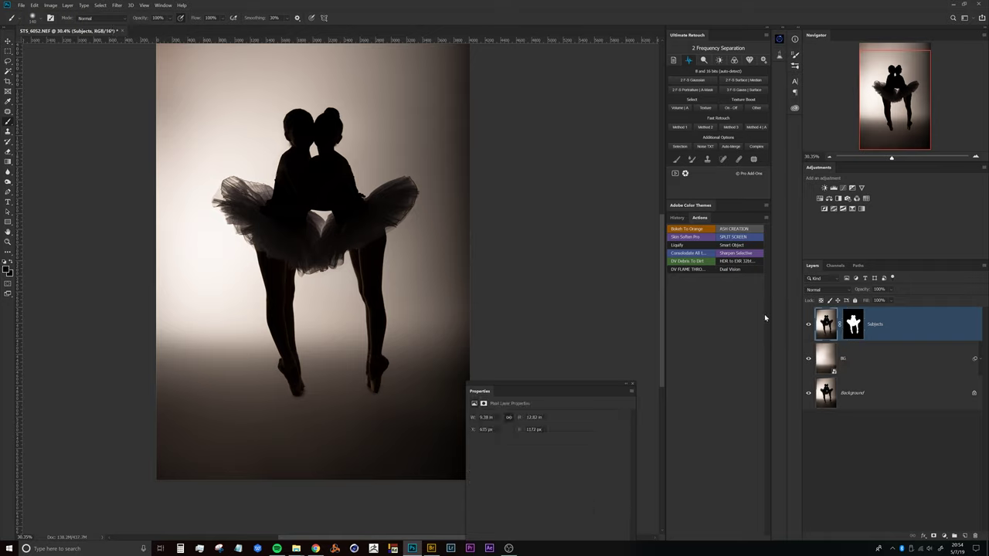
pyautogui.hotkey('ctrl', 'j')
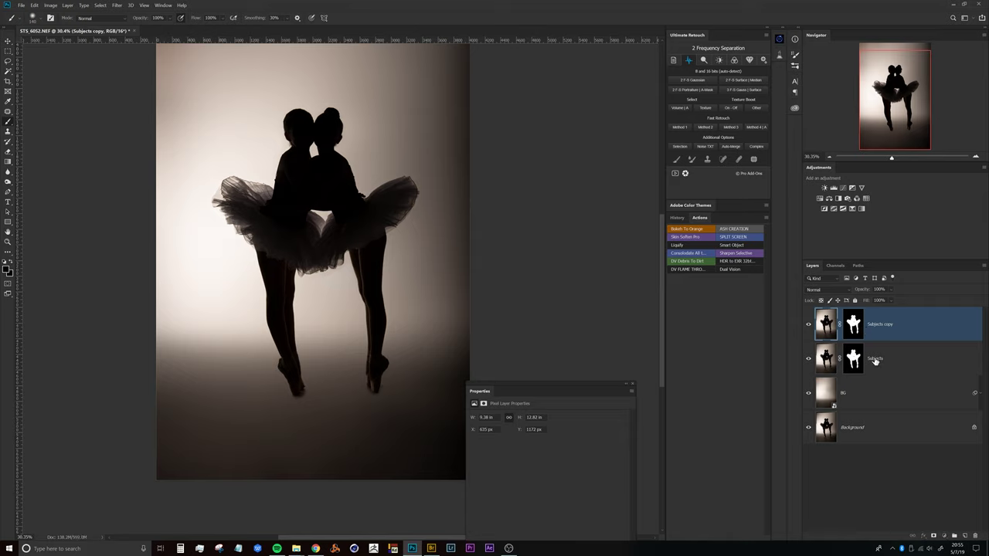
pyautogui.click(876, 360)
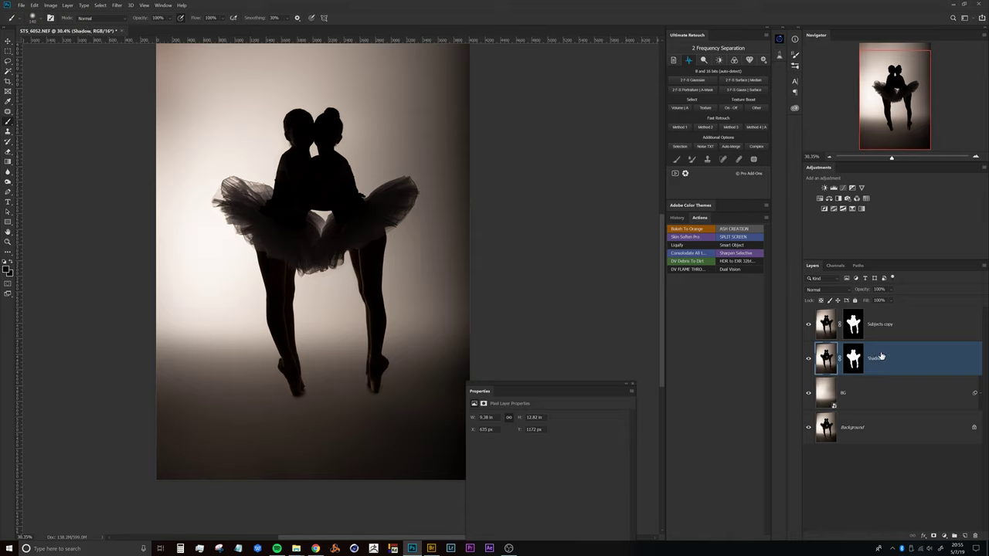
# Delete the Shadow layer's existing mask and replace it with a black mask that hides the whole layer
pyautogui.click(853, 358)
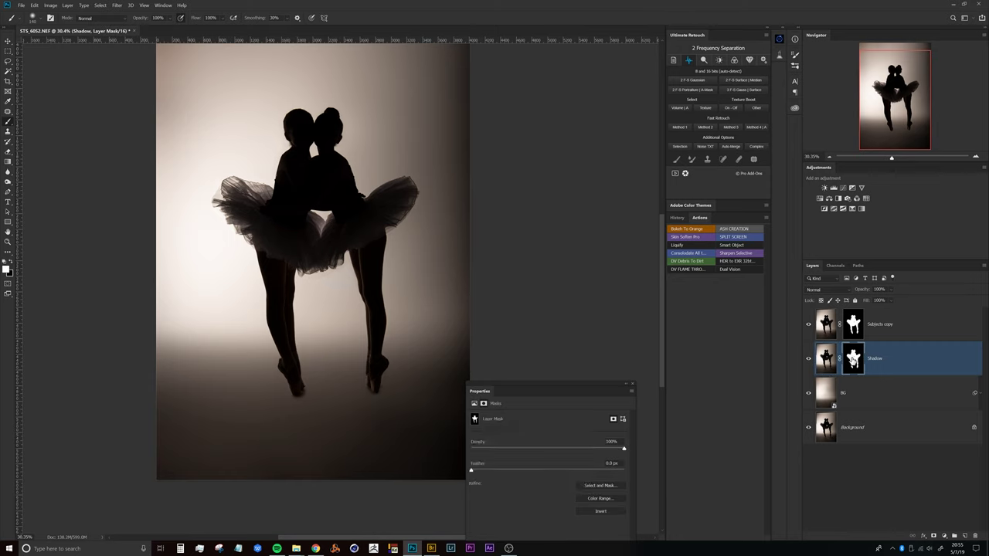
pyautogui.rightClick(850, 359)
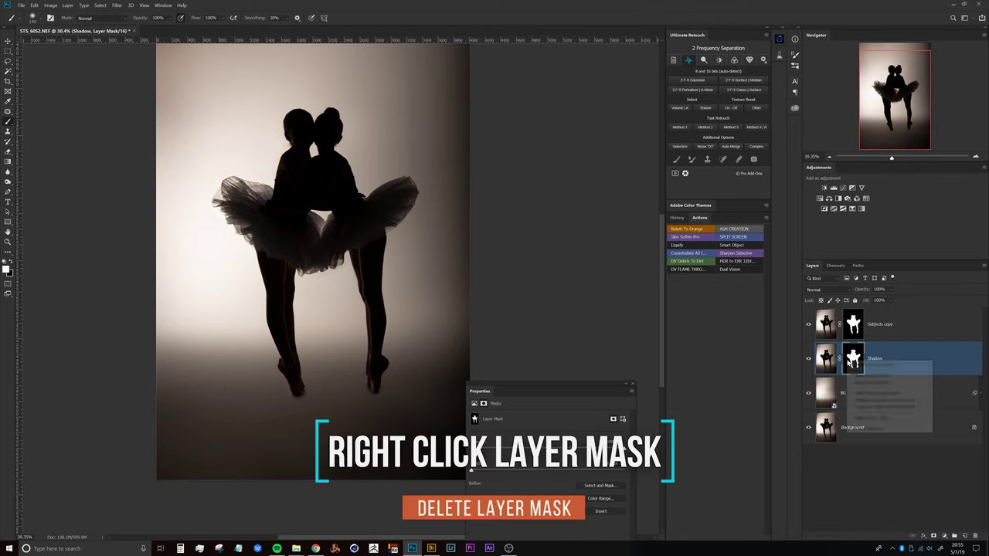
pyautogui.click(878, 375)
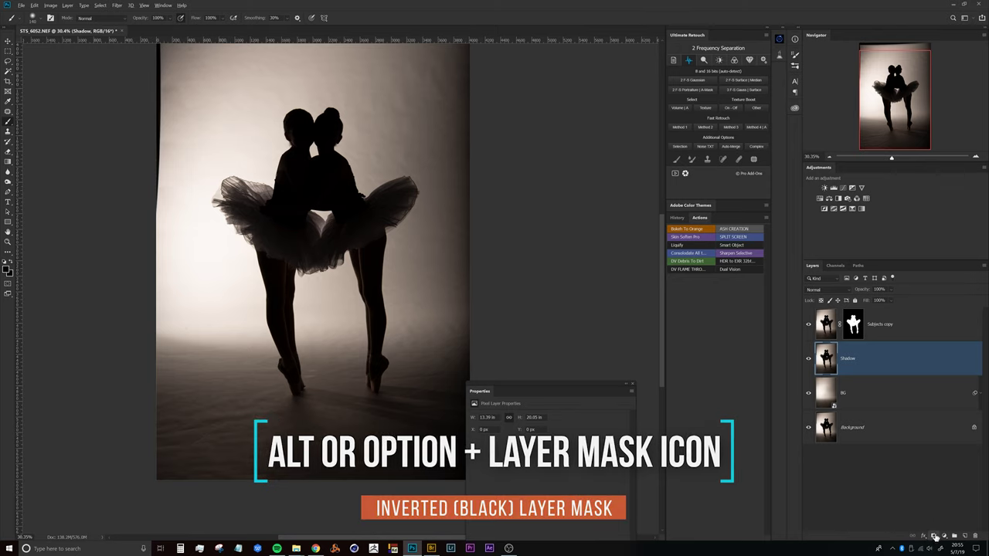
pyautogui.keyDown('alt'); pyautogui.click(933, 536); pyautogui.keyUp('alt')
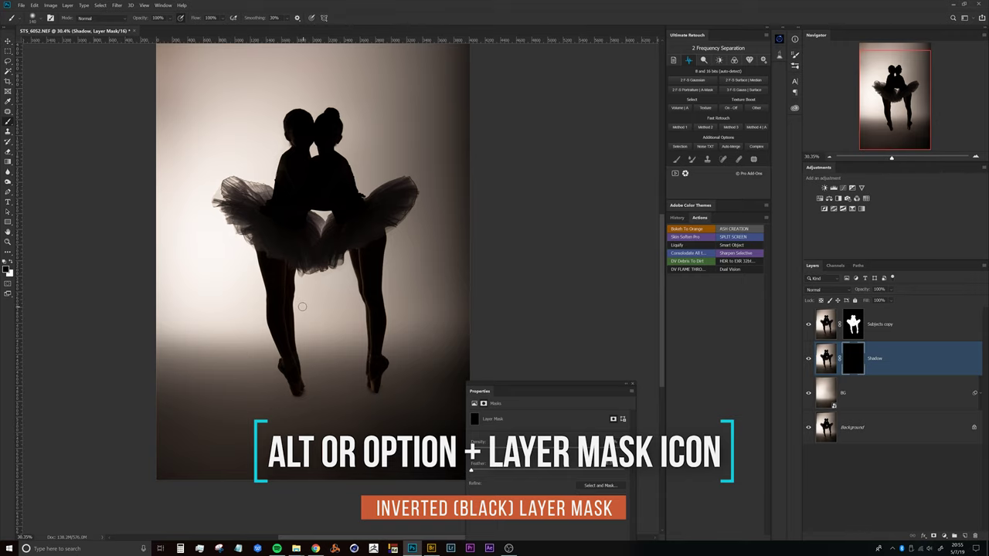
# Paint white on the Shadow layer's mask around the feet and across the floor to reveal the original cast shadows
pyautogui.press('x')
pyautogui.moveTo(309, 354); pyautogui.dragTo(295, 311)
pyautogui.moveTo(361, 348)
pyautogui.mouseDown()
pyautogui.moveTo(383, 332)
pyautogui.moveTo(287, 301)
pyautogui.moveTo(350, 316)
pyautogui.moveTo(260, 337)
pyautogui.moveTo(392, 313)
pyautogui.mouseUp()
pyautogui.moveTo(247, 308); pyautogui.dragTo(271, 309)
pyautogui.moveTo(266, 309); pyautogui.dragTo(243, 384)
pyautogui.moveTo(345, 286); pyautogui.dragTo(228, 211)
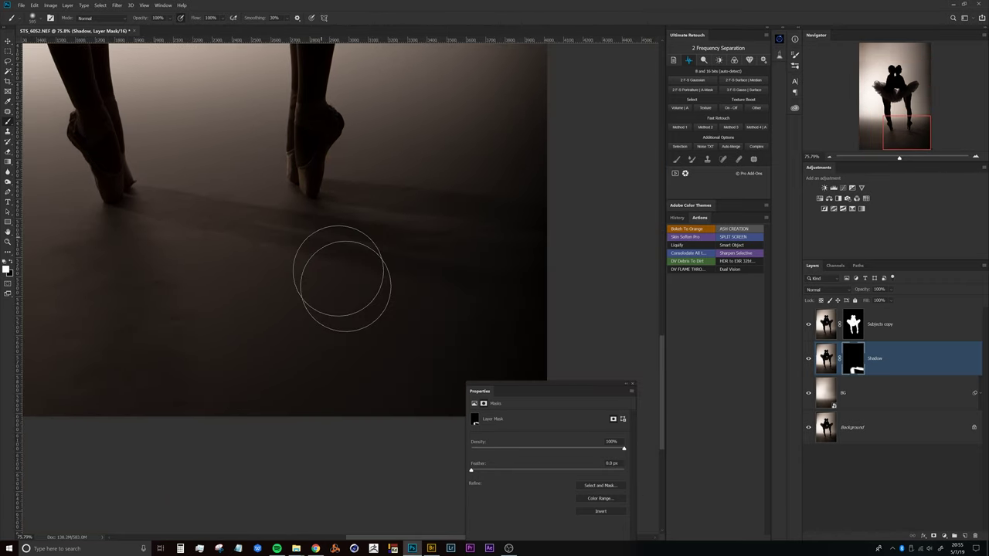
# Refine the Shadow mask around the pointe shoes and floor, alternating black and white paint to blend the shadows
pyautogui.press('x')
pyautogui.moveTo(64, 194); pyautogui.dragTo(175, 221)
pyautogui.moveTo(174, 221); pyautogui.dragTo(121, 240)
pyautogui.press('x')
pyautogui.moveTo(321, 275); pyautogui.dragTo(283, 296)
pyautogui.moveTo(312, 227); pyautogui.dragTo(238, 216)
pyautogui.press('x')
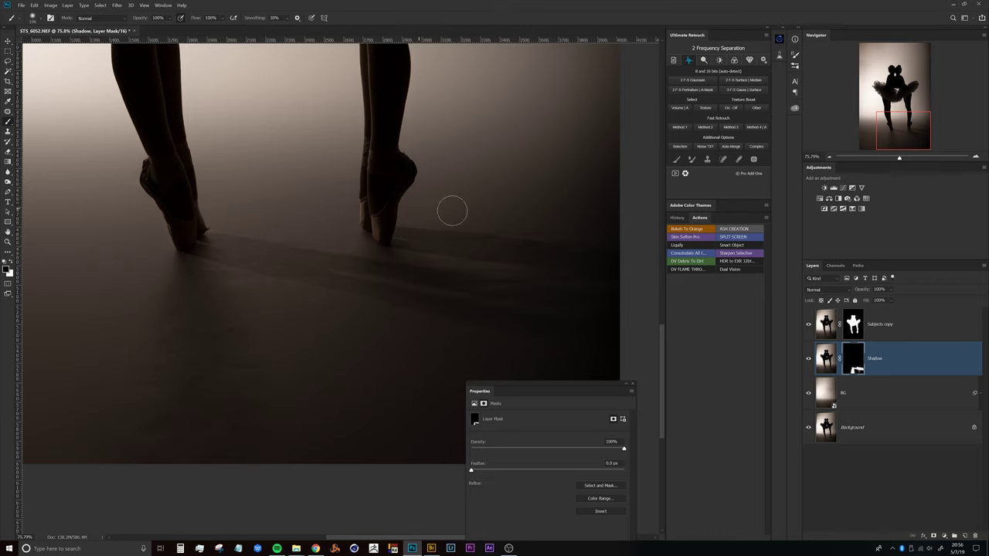
pyautogui.moveTo(452, 211); pyautogui.dragTo(286, 298)
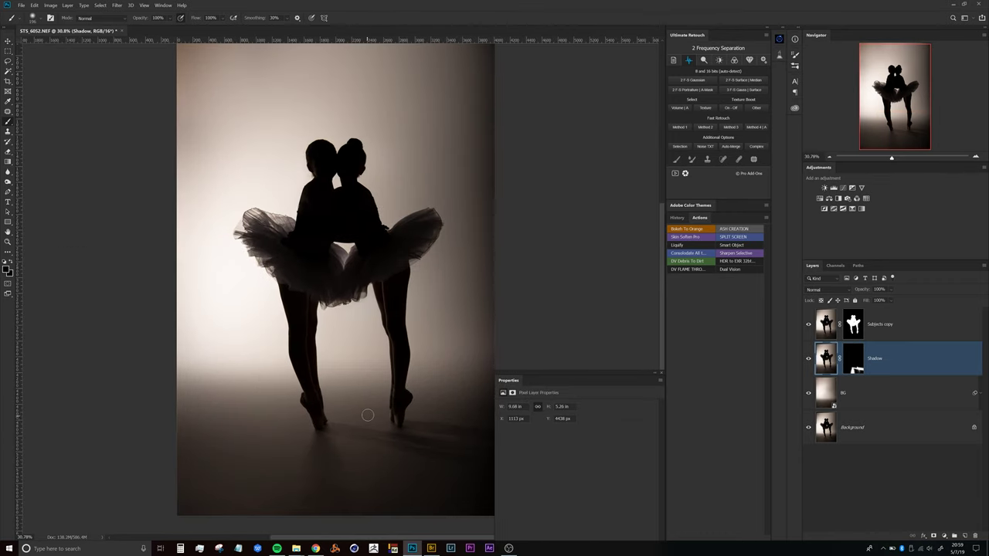
# Examine how the revealed floor shadows blend with the blurred backdrop around and below the dancers' feet
pyautogui.moveTo(368, 414); pyautogui.dragTo(349, 359)
pyautogui.moveTo(292, 412); pyautogui.dragTo(320, 397)
pyautogui.moveTo(363, 372); pyautogui.dragTo(258, 357)
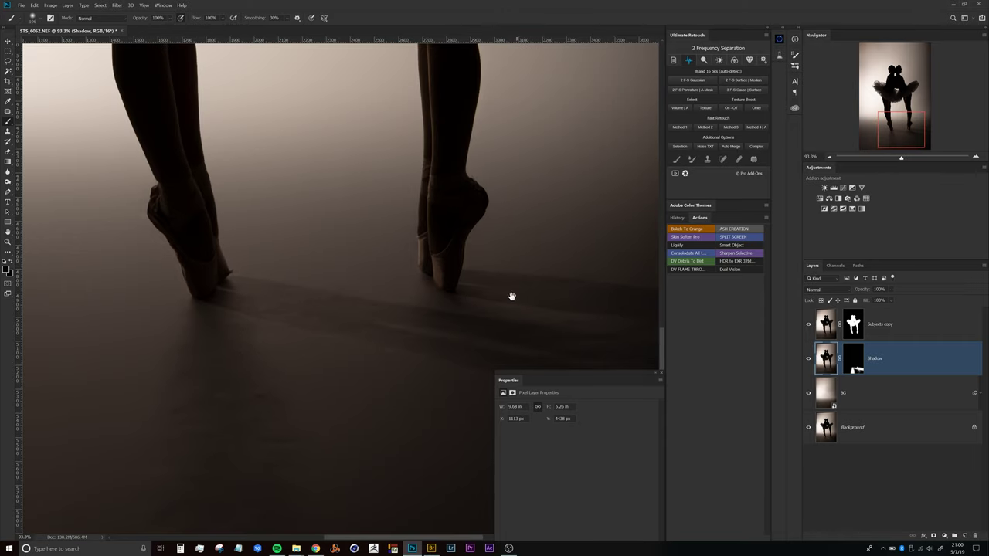
pyautogui.scroll(-5, 468, 309)
pyautogui.moveTo(347, 302); pyautogui.dragTo(390, 329)
pyautogui.moveTo(404, 290); pyautogui.dragTo(371, 335)
pyautogui.moveTo(352, 387); pyautogui.dragTo(325, 383)
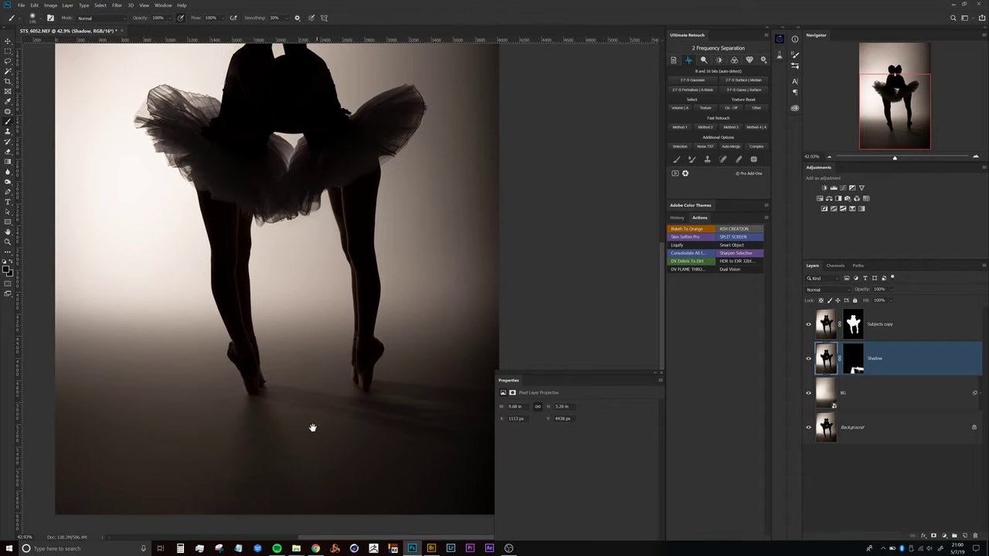
pyautogui.moveTo(311, 425); pyautogui.dragTo(306, 397)
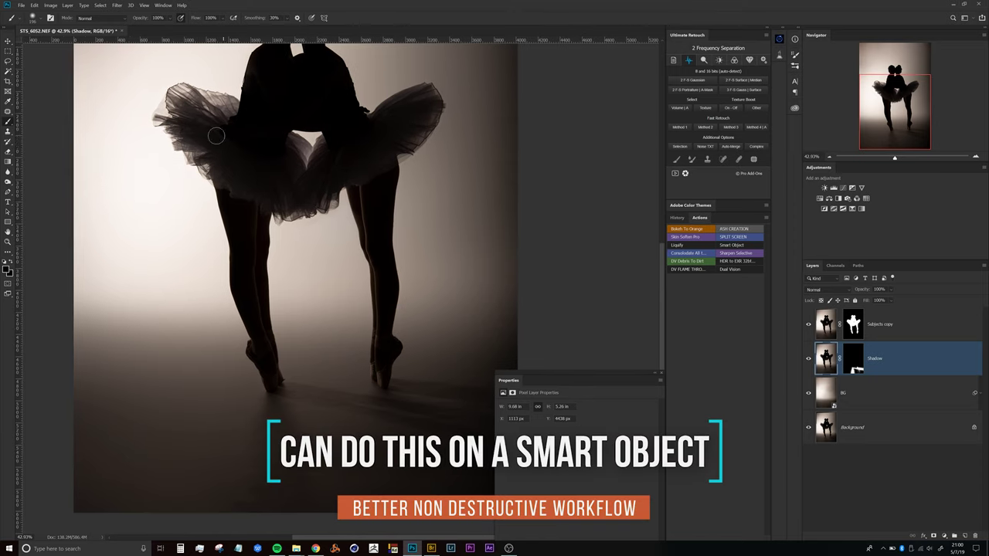
# Apply the Surface Blur filter to the Shadow layer's image to smooth the floor around the cast shadows
pyautogui.click(116, 5)
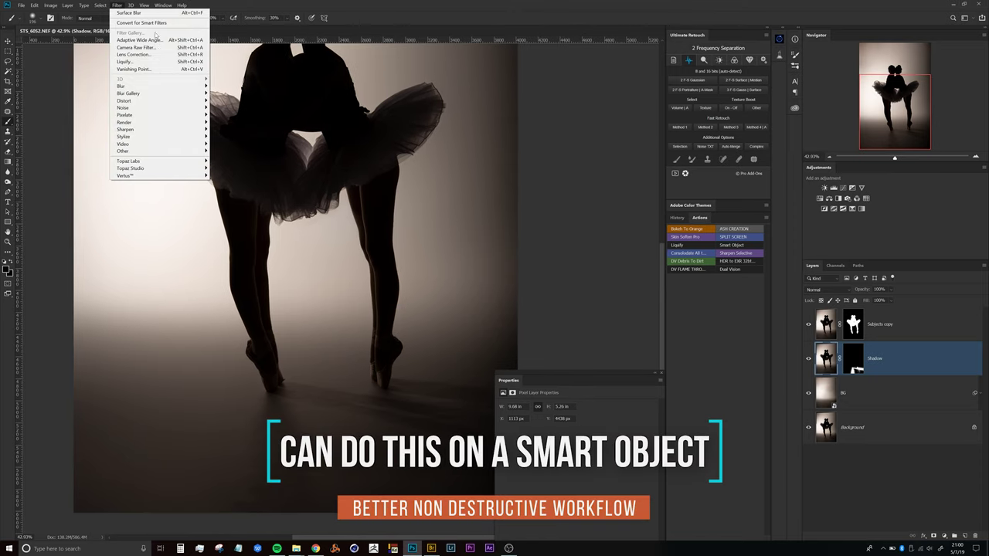
pyautogui.moveTo(163, 87)
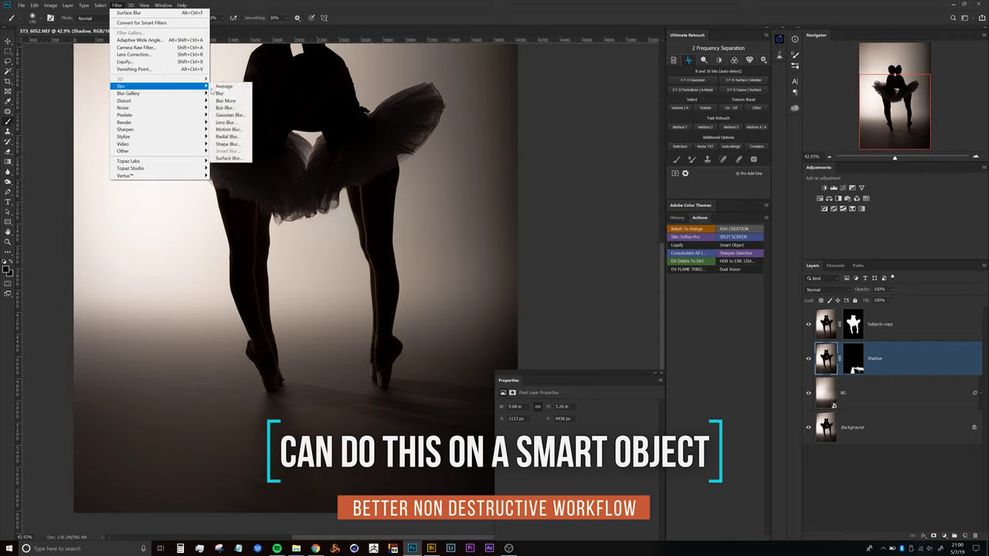
pyautogui.click(228, 157)
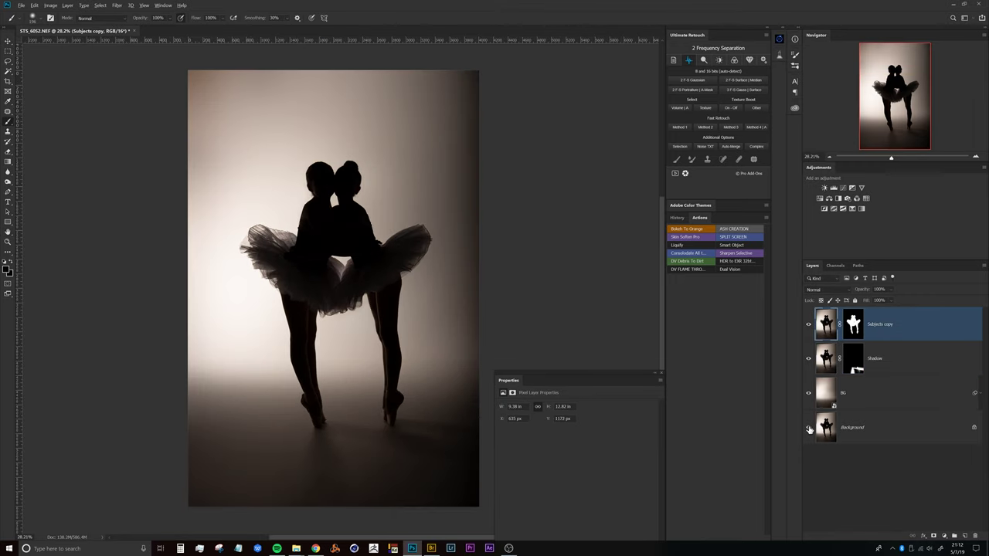
# Compare the retouched image with the original by repeatedly isolating the Background layer and restoring the other layers
pyautogui.click(809, 430)
pyautogui.click(808, 430)
pyautogui.click(809, 429)
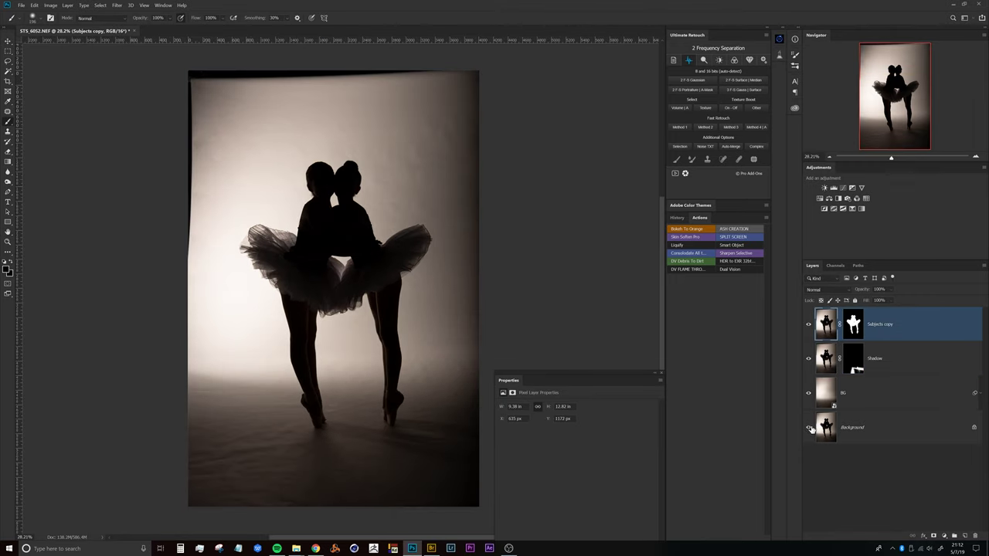
pyautogui.click(809, 429)
pyautogui.keyDown('alt'); pyautogui.click(809, 428); pyautogui.keyUp('alt')
pyautogui.keyDown('alt'); pyautogui.click(809, 429); pyautogui.keyUp('alt')
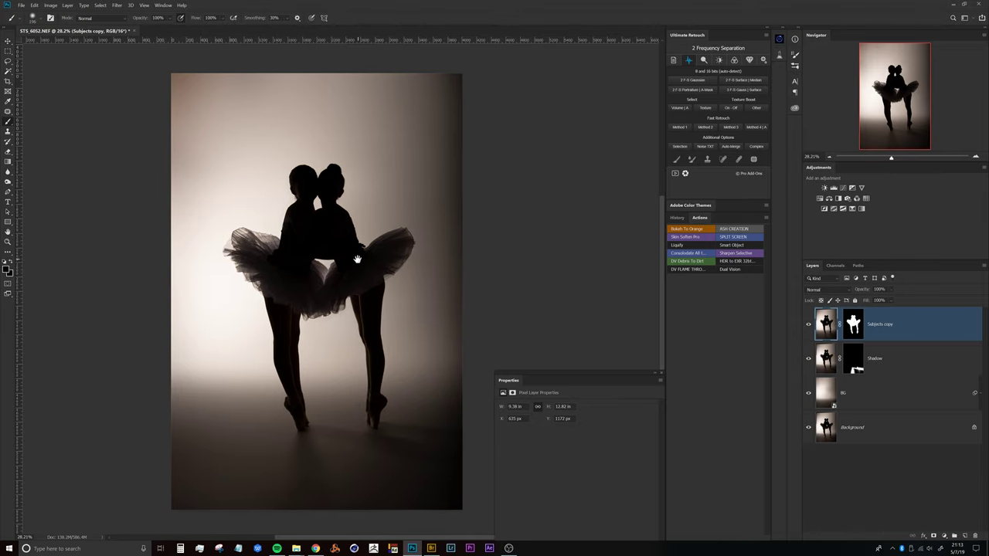
# Examine the blurred backdrop, floor shadows and feet up close and across the whole image
pyautogui.moveTo(357, 259)
pyautogui.mouseDown()
pyautogui.moveTo(375, 260)
pyautogui.moveTo(367, 275)
pyautogui.mouseUp()
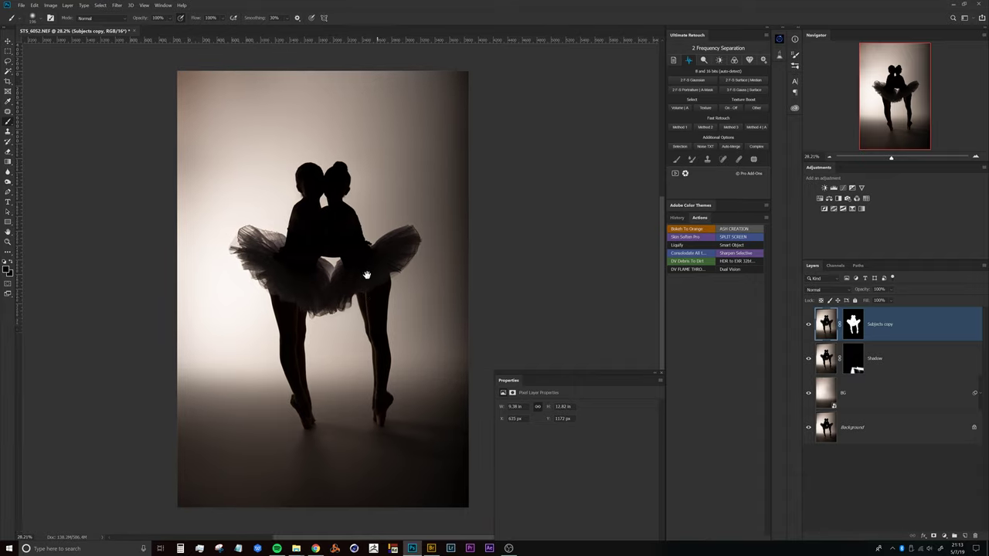
pyautogui.scroll(4, 270, 430)
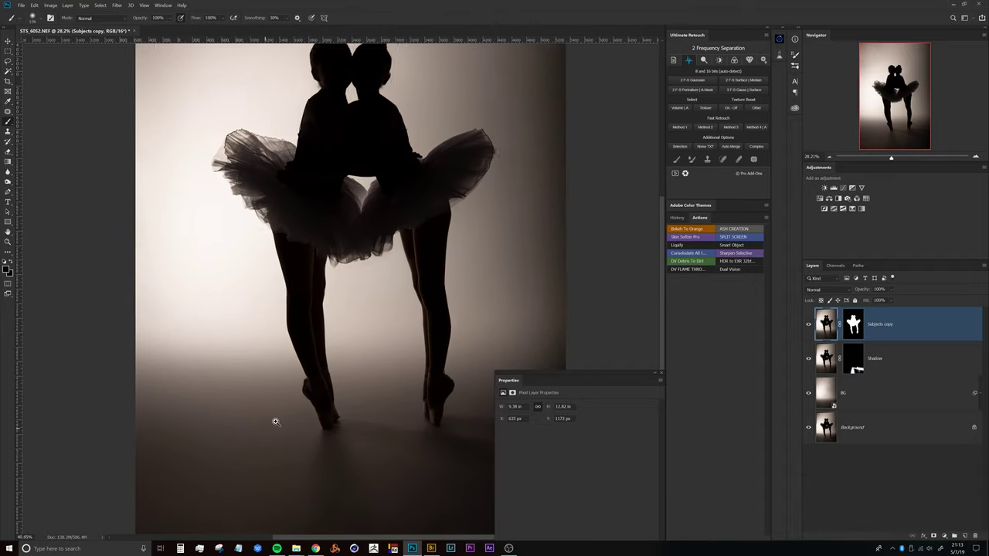
pyautogui.scroll(-3, 278, 340)
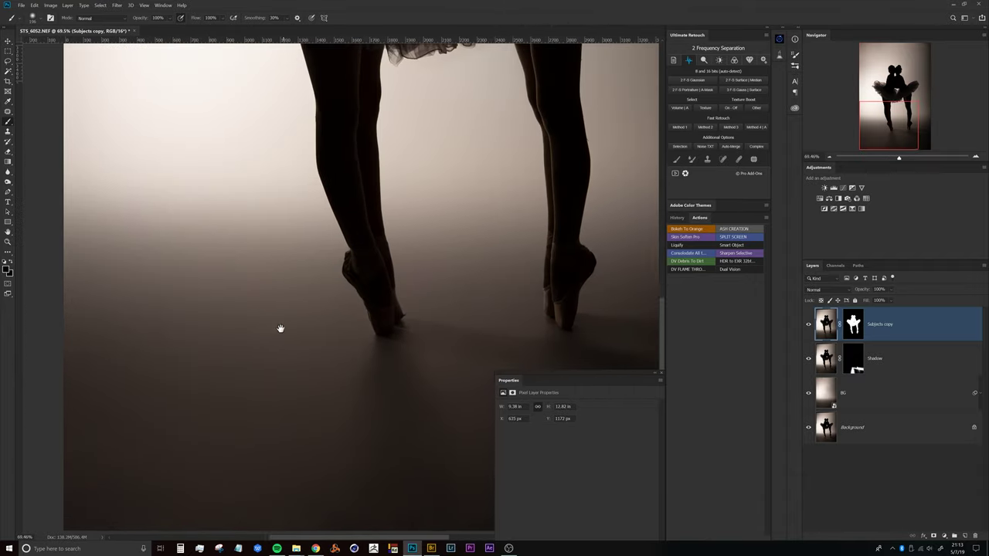
pyautogui.scroll(-3, 306, 333)
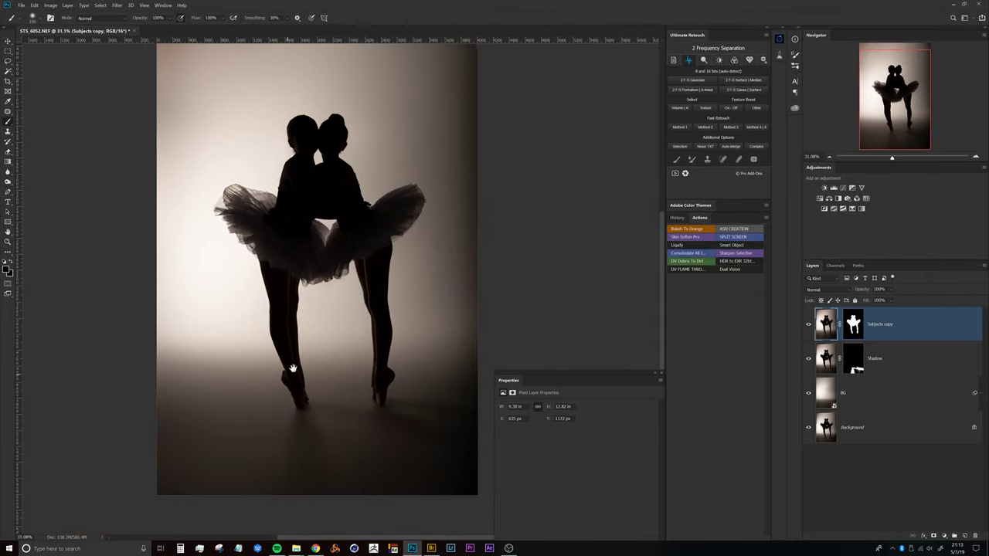
pyautogui.moveTo(308, 380); pyautogui.dragTo(323, 369)
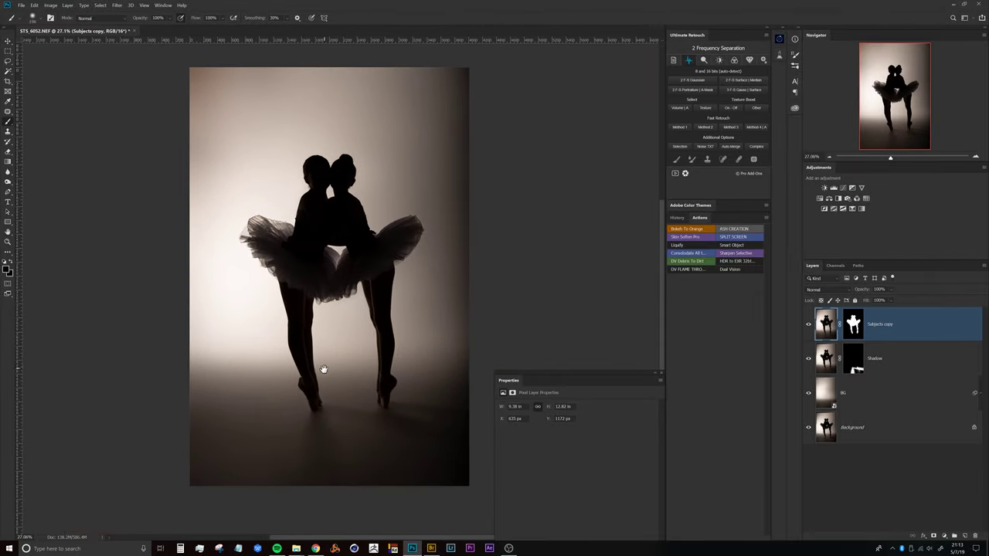
pyautogui.scroll(2, 306, 361)
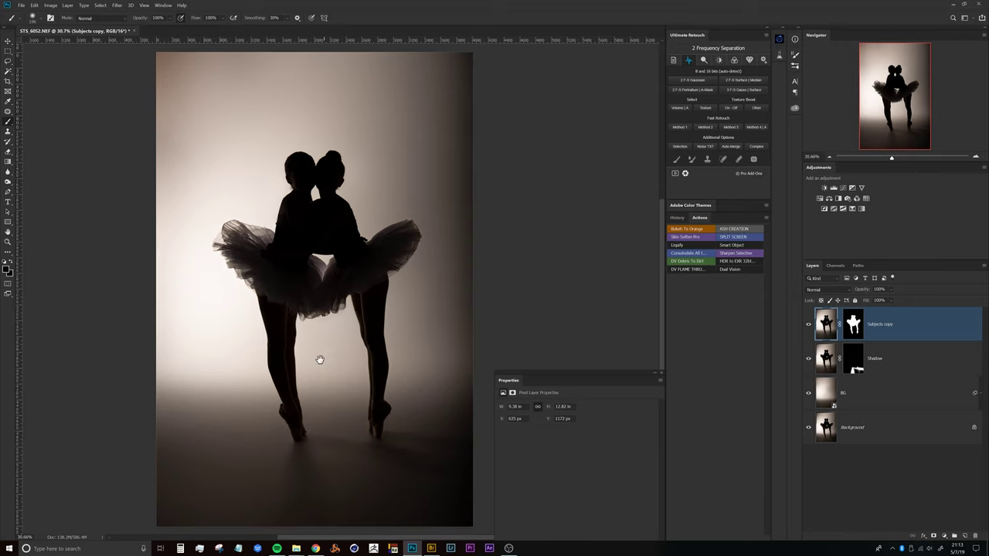
pyautogui.moveTo(328, 360); pyautogui.dragTo(332, 358)
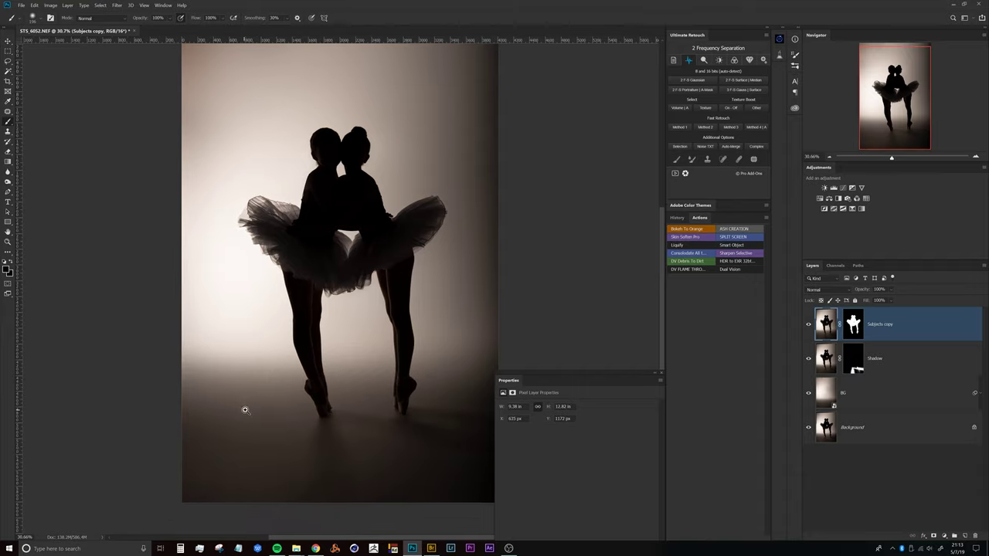
pyautogui.scroll(4, 260, 393)
pyautogui.scroll(3, 267, 393)
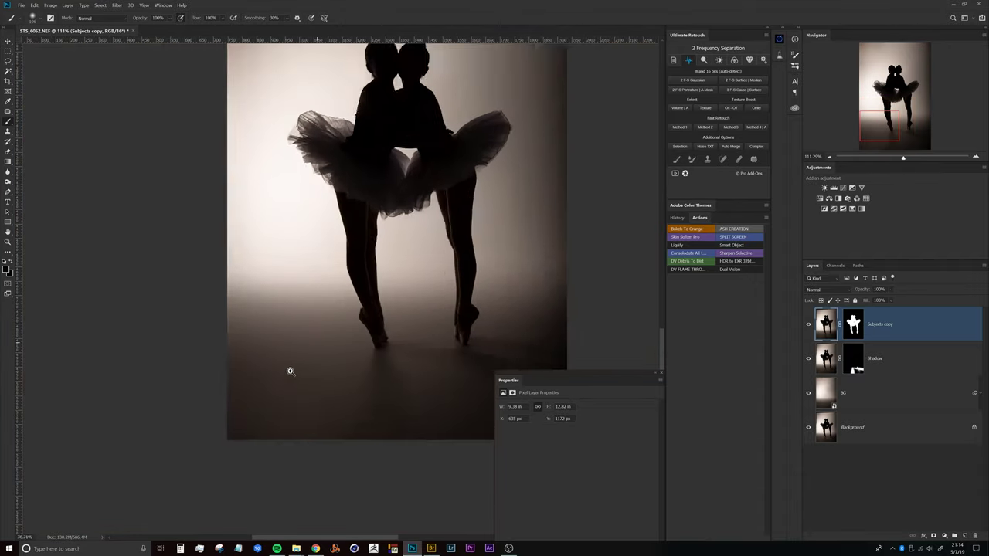
pyautogui.scroll(-1, 289, 371)
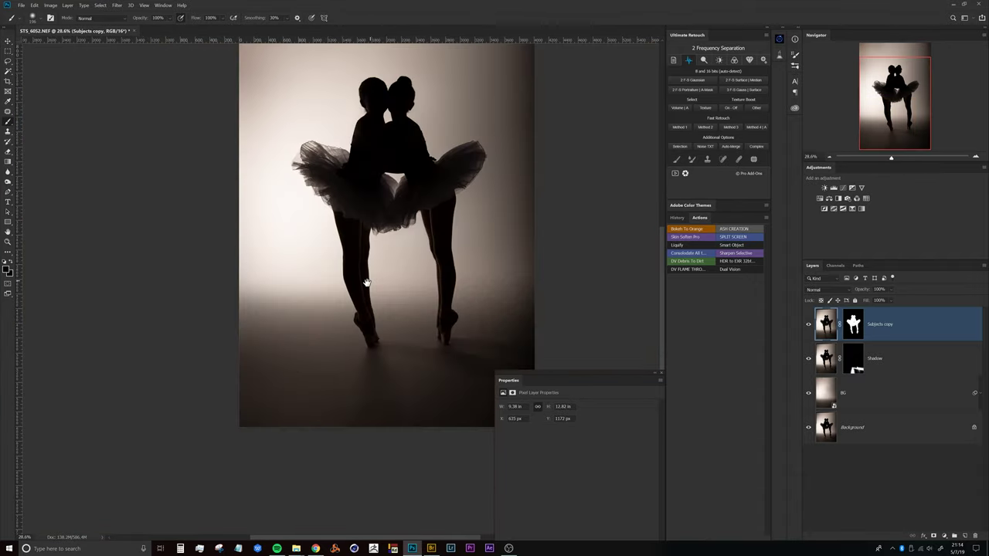
pyautogui.scroll(2, 527, 269)
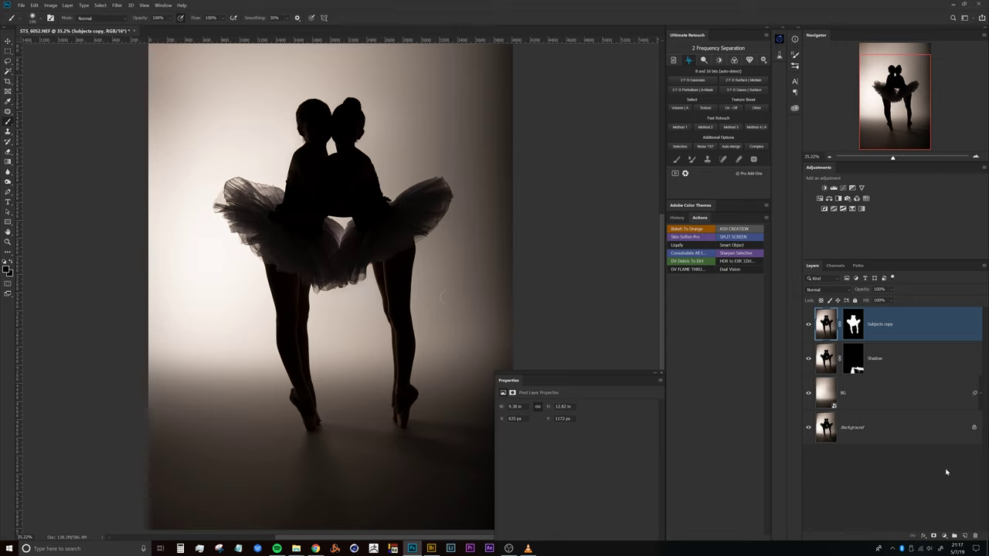
# Add a new layer above Subjects copy and fill it with 50% Gray in Normal mode at 100% opacity
pyautogui.click(964, 535)
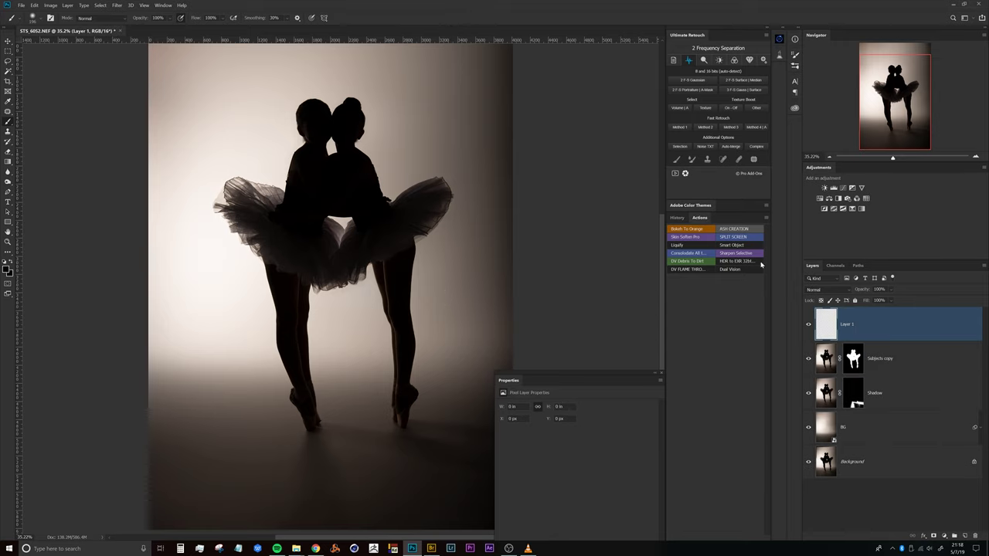
pyautogui.hotkey('shift', 'F5')
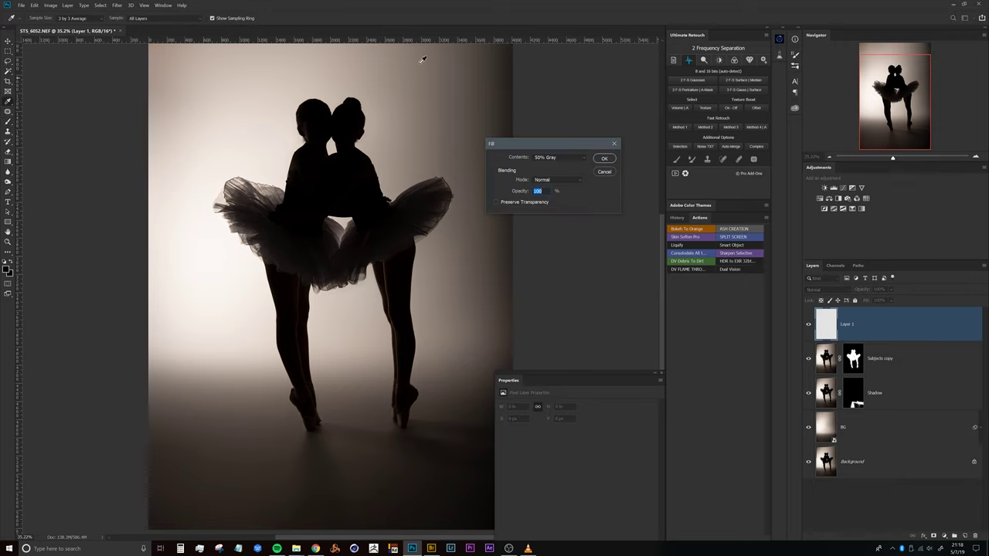
pyautogui.moveTo(522, 146); pyautogui.dragTo(549, 142)
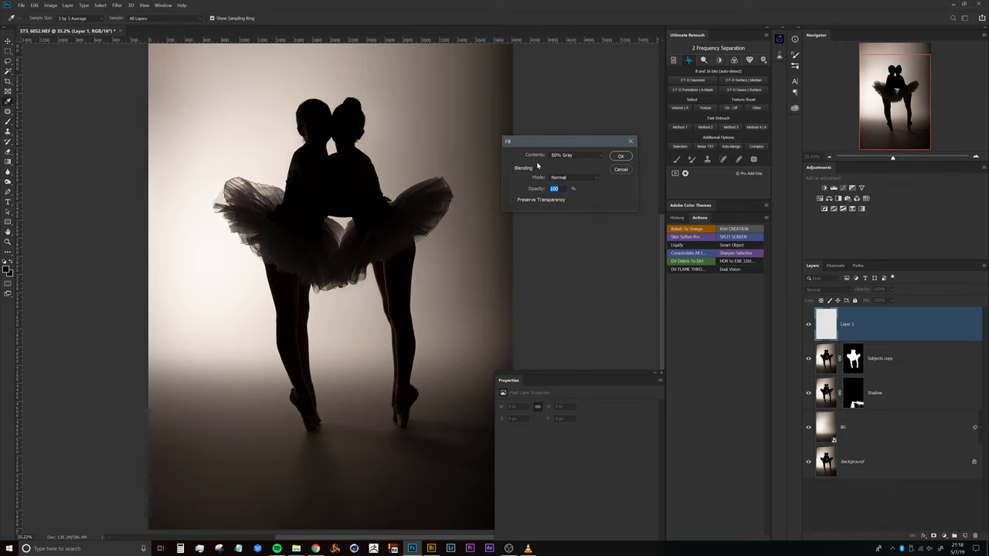
pyautogui.click(620, 157)
pyautogui.press('b')
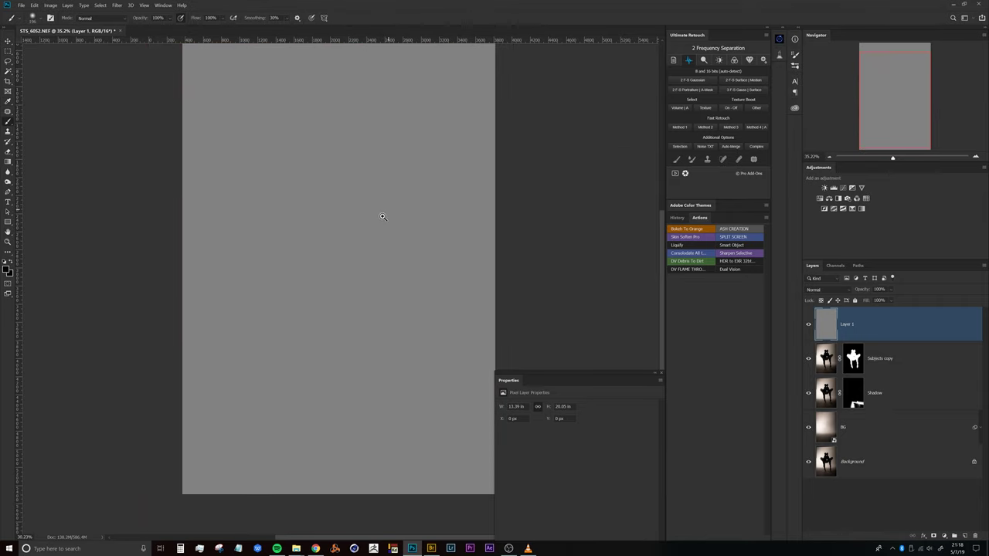
pyautogui.moveTo(387, 210); pyautogui.dragTo(405, 252)
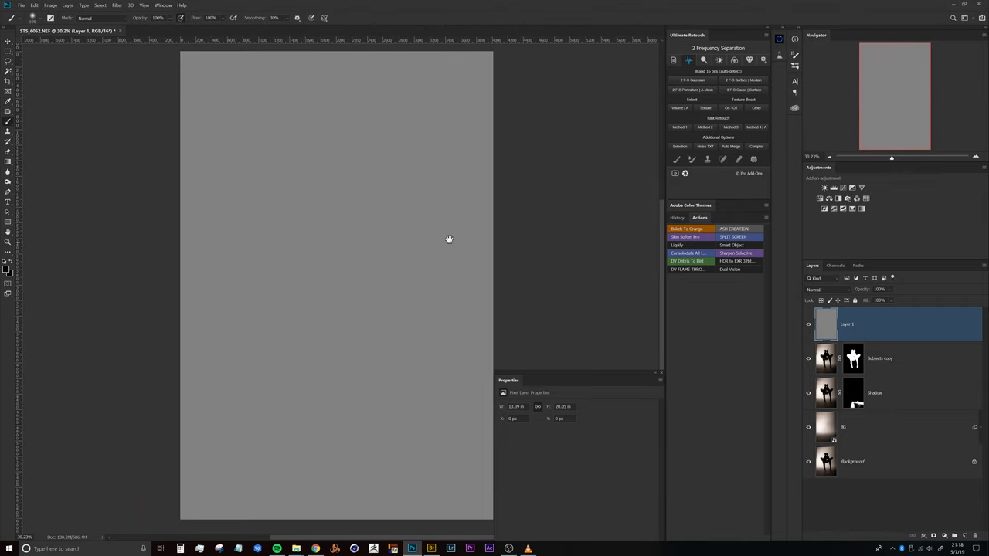
# Set the gray layer's blend mode to Overlay and compare the image with that layer hidden and shown
pyautogui.click(829, 288)
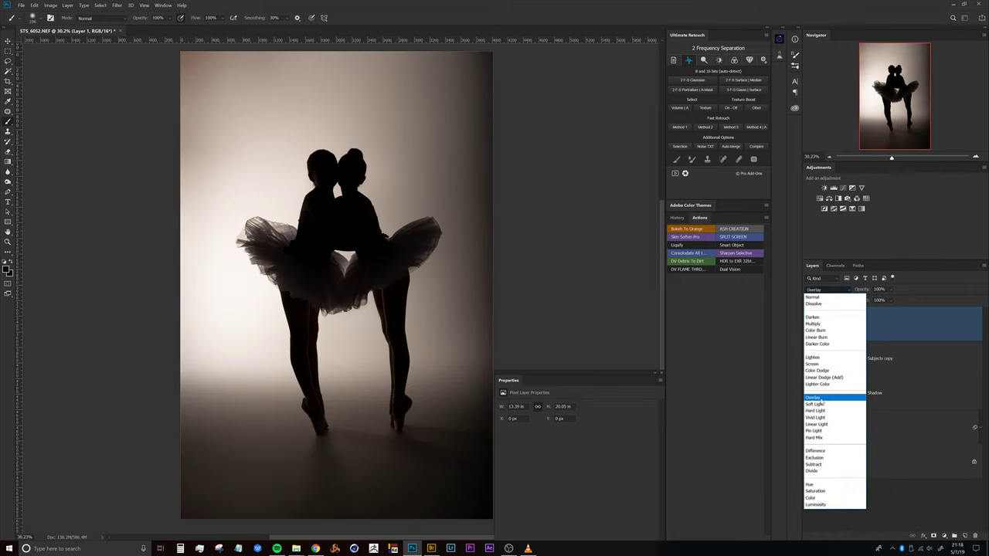
pyautogui.click(812, 398)
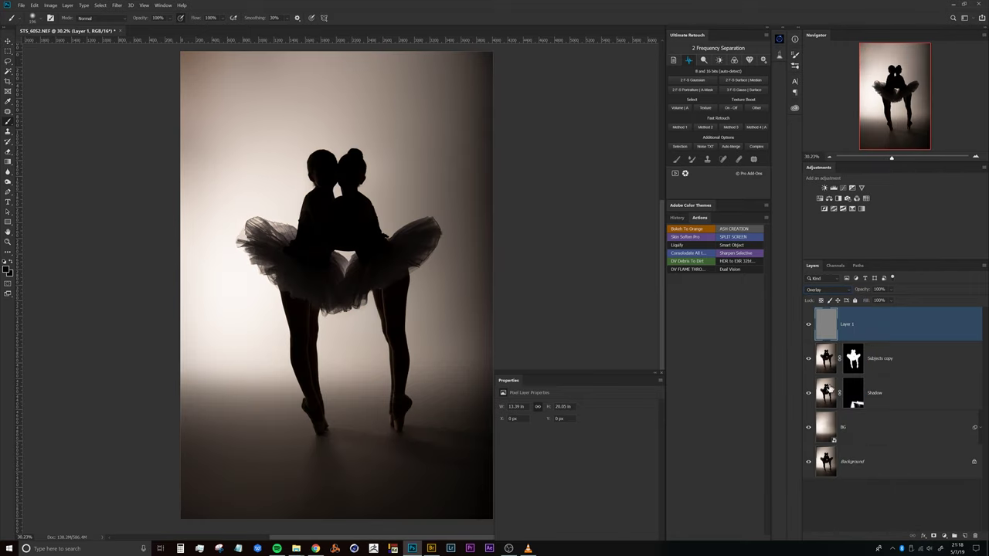
pyautogui.click(809, 324)
pyautogui.click(809, 325)
pyautogui.click(809, 325)
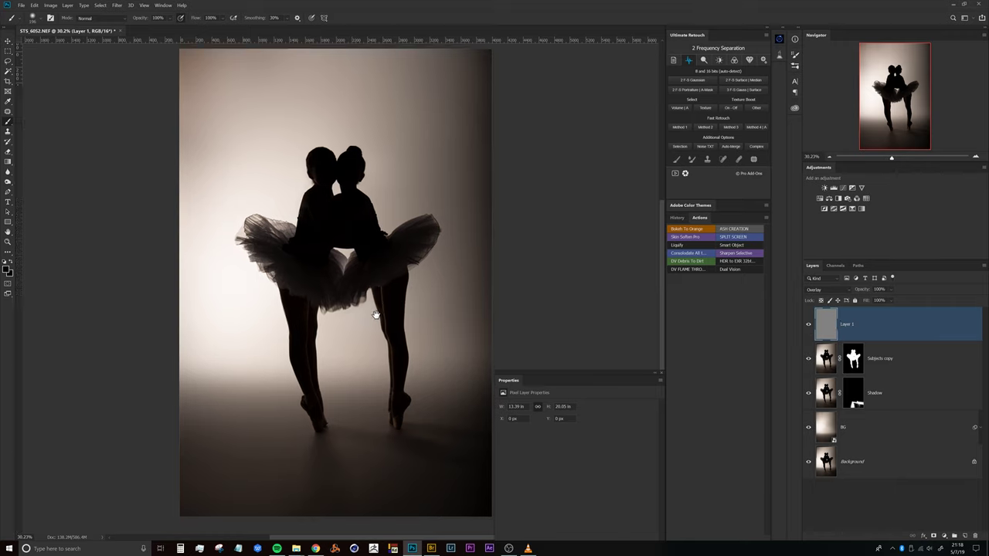
pyautogui.moveTo(297, 274); pyautogui.dragTo(293, 264)
# Open the Add Noise filter for the gray Overlay layer and inspect its preview around the legs, tutu, backdrop and floor
pyautogui.click(116, 5)
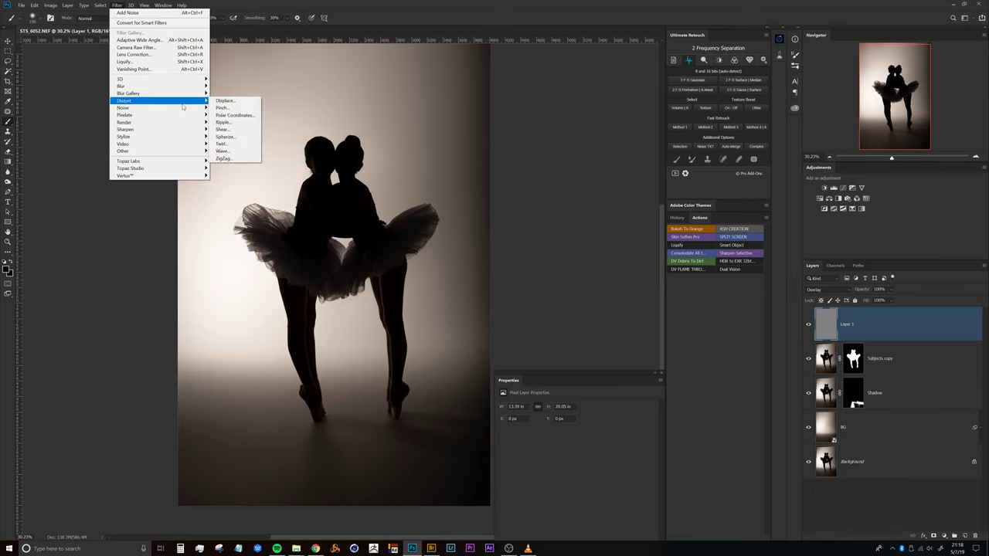
pyautogui.click(217, 108)
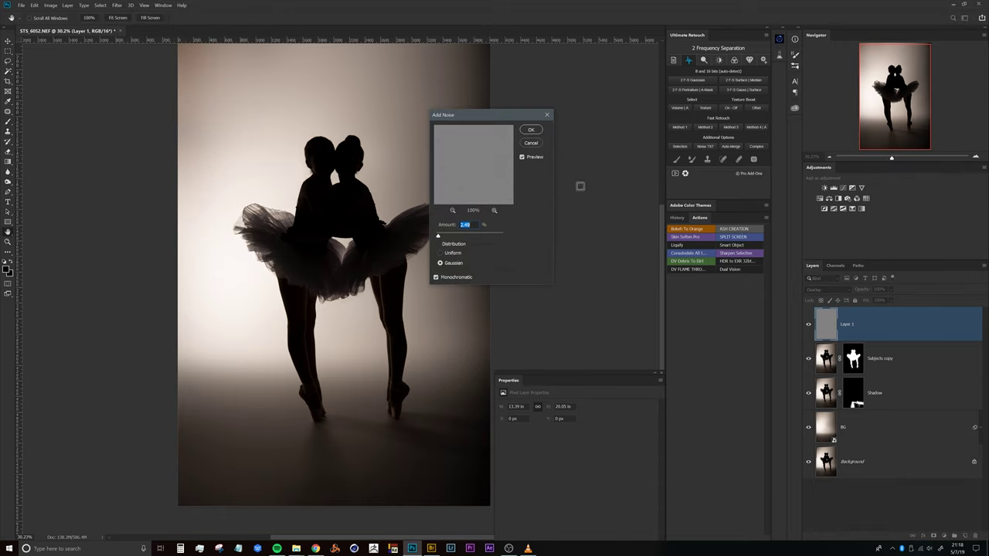
pyautogui.scroll(5, 345, 274)
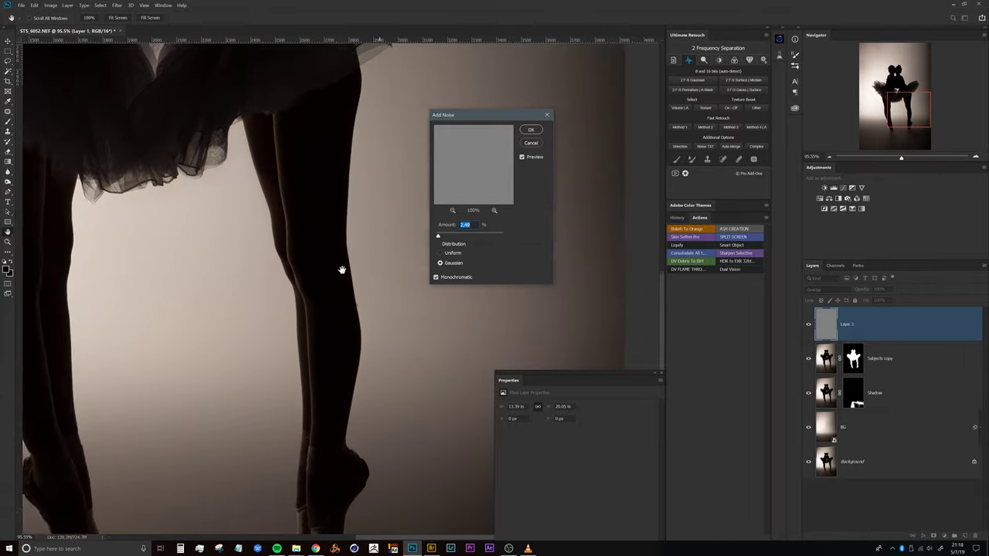
pyautogui.moveTo(341, 269); pyautogui.dragTo(331, 194)
pyautogui.scroll(2, 316, 259)
pyautogui.moveTo(320, 249); pyautogui.dragTo(334, 206)
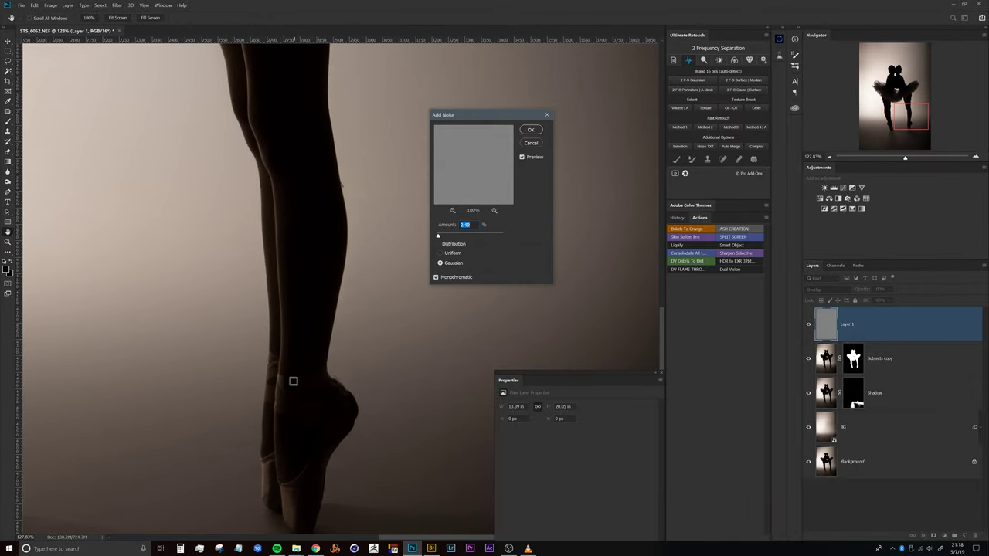
pyautogui.moveTo(319, 195); pyautogui.dragTo(311, 348)
pyautogui.scroll(-5, 311, 348)
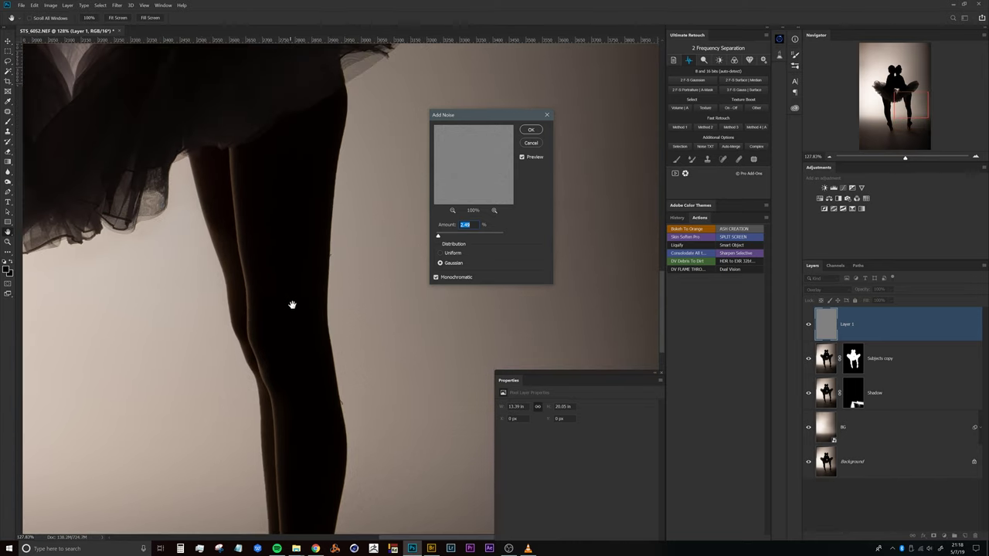
pyautogui.scroll(5, 298, 265)
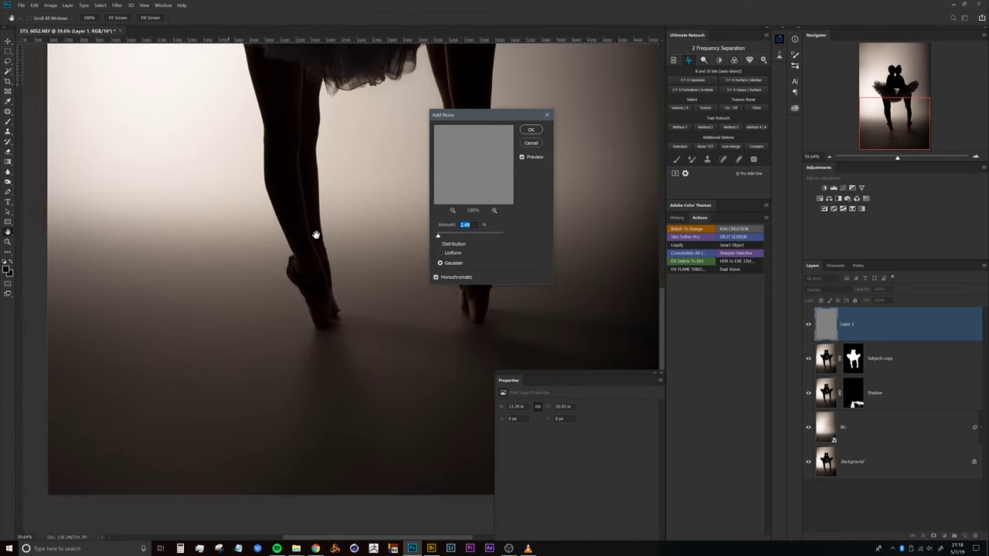
pyautogui.scroll(-4, 242, 330)
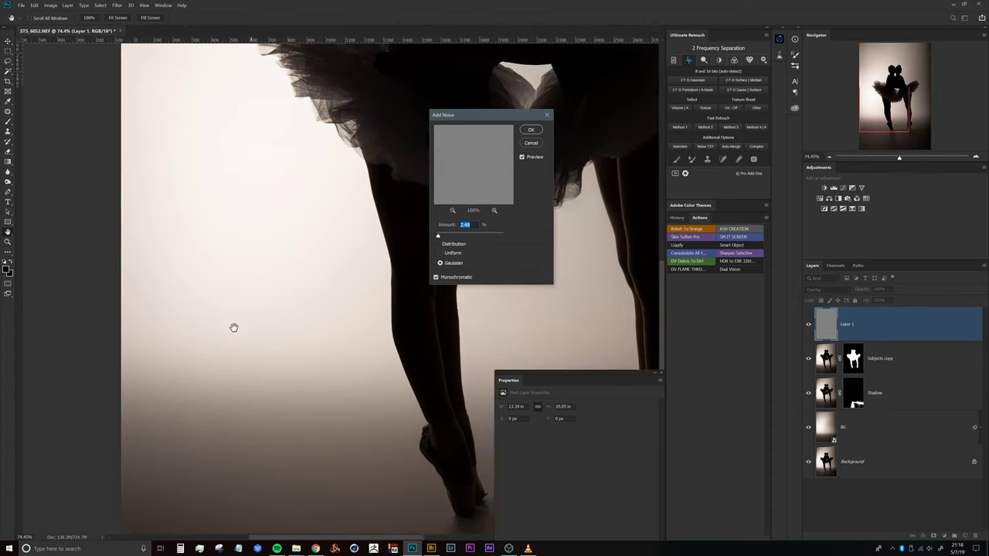
pyautogui.moveTo(234, 328); pyautogui.dragTo(215, 433)
pyautogui.moveTo(258, 285); pyautogui.dragTo(212, 429)
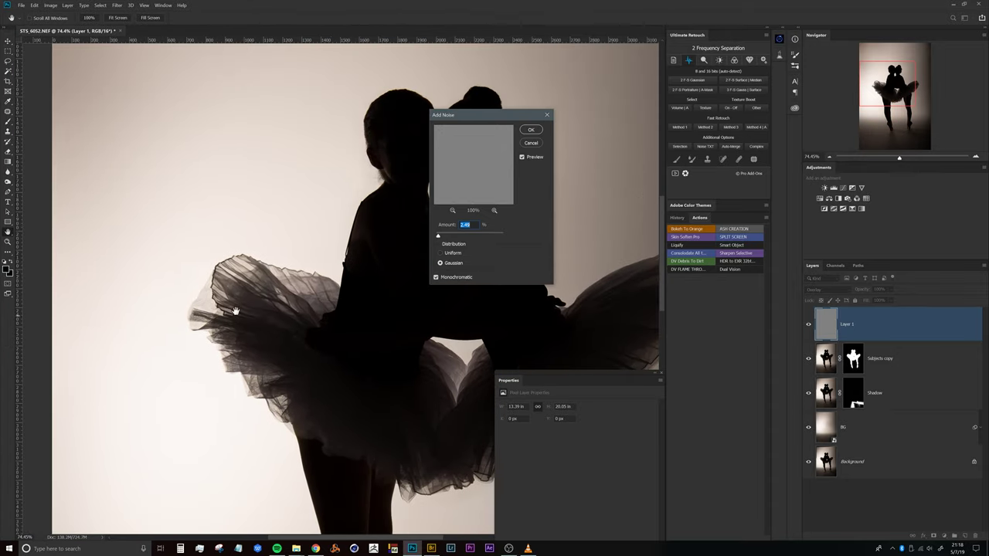
pyautogui.moveTo(231, 311)
pyautogui.mouseDown()
pyautogui.moveTo(214, 441)
pyautogui.moveTo(224, 302)
pyautogui.mouseUp()
pyautogui.scroll(4, 223, 302)
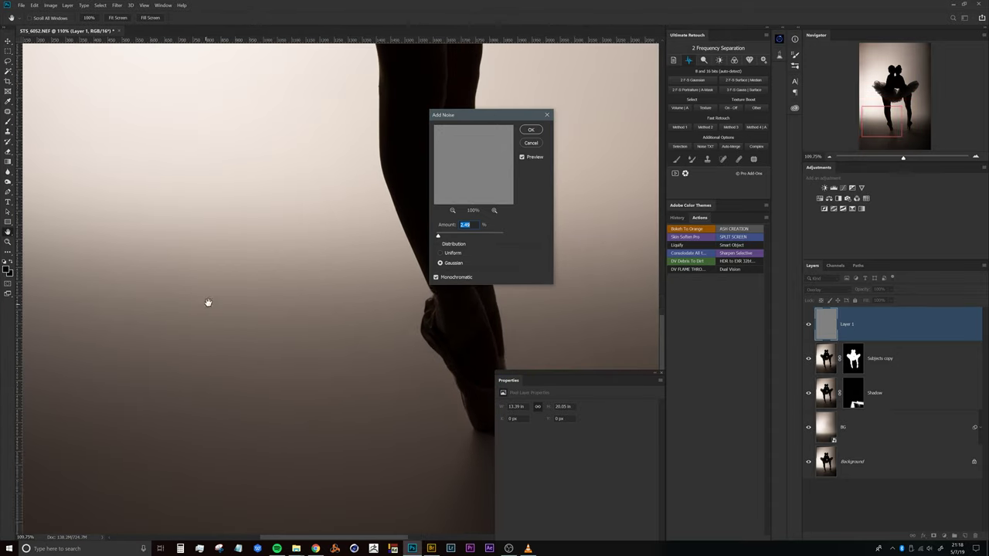
# Apply monochromatic Gaussian noise with an amount of 2.96% to the gray Overlay layer
pyautogui.scroll(-3, 246, 264)
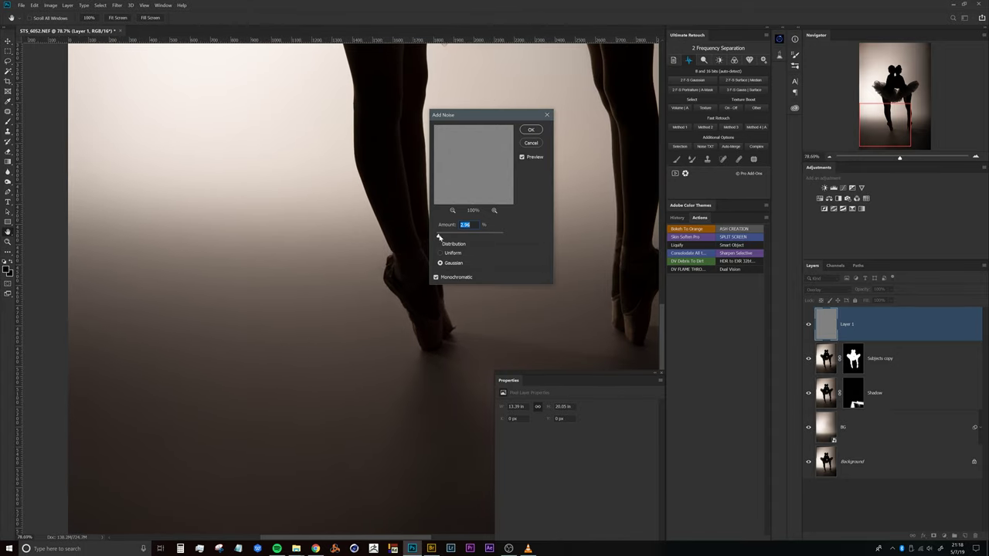
pyautogui.scroll(-4, 329, 223)
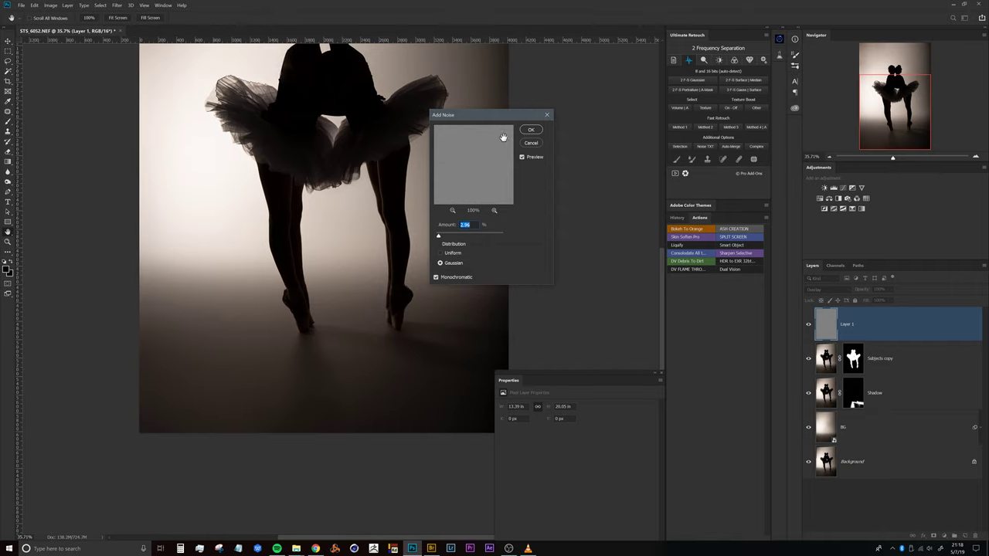
pyautogui.click(531, 130)
# Hide the noise, Subjects copy, Shadow and BG layers to compare the finished composite with the original photo
pyautogui.moveTo(386, 209); pyautogui.dragTo(382, 288)
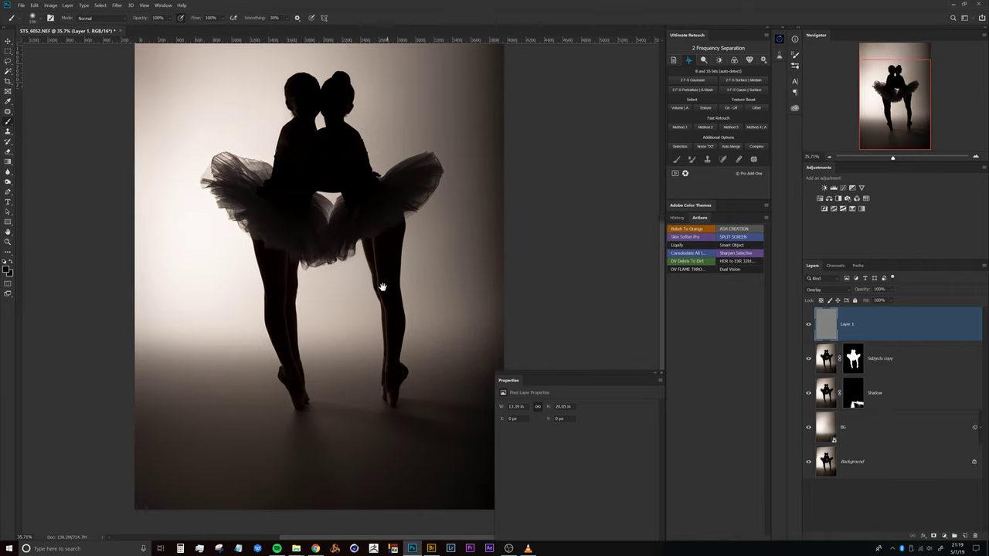
pyautogui.scroll(-2, 382, 287)
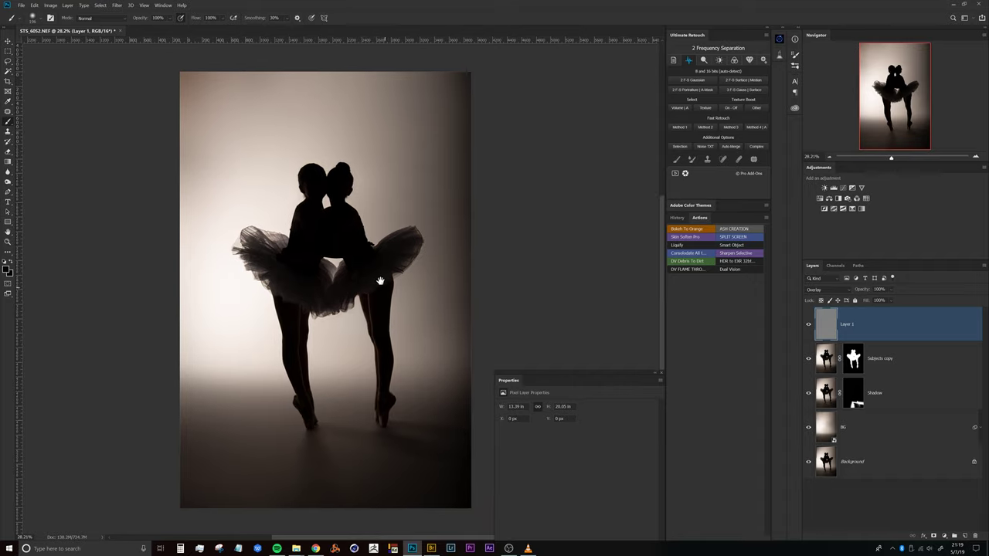
pyautogui.moveTo(379, 280); pyautogui.dragTo(419, 286)
pyautogui.click(809, 325)
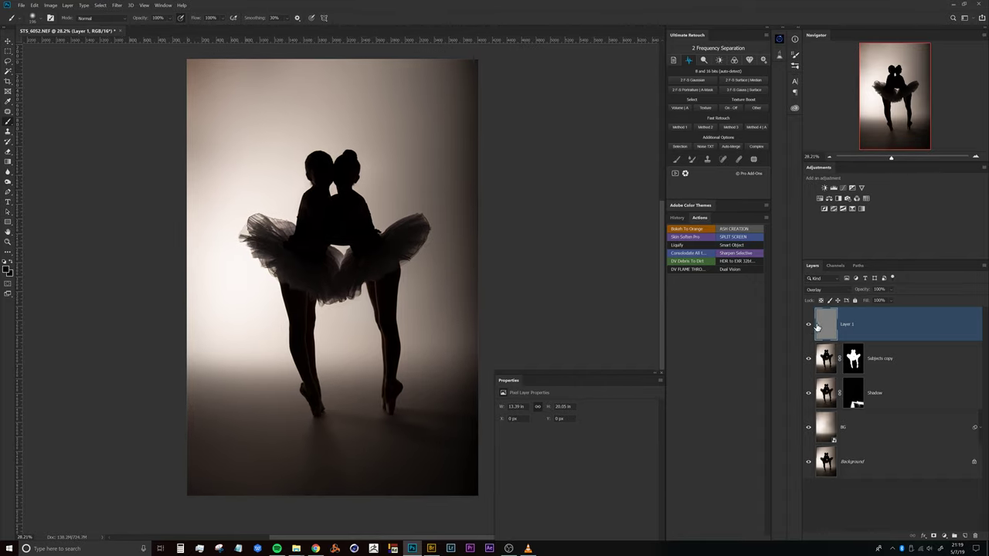
pyautogui.click(809, 326)
pyautogui.click(808, 393)
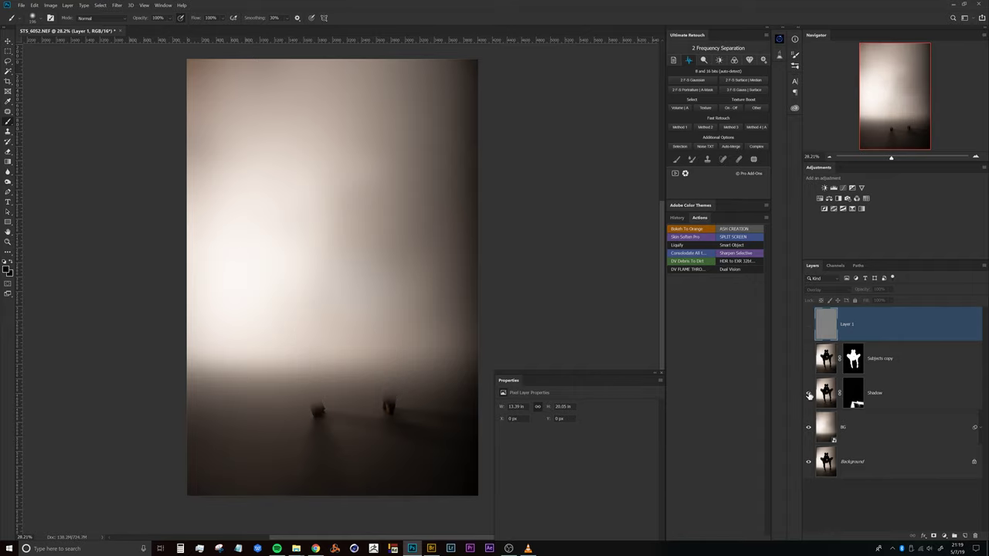
pyautogui.click(809, 427)
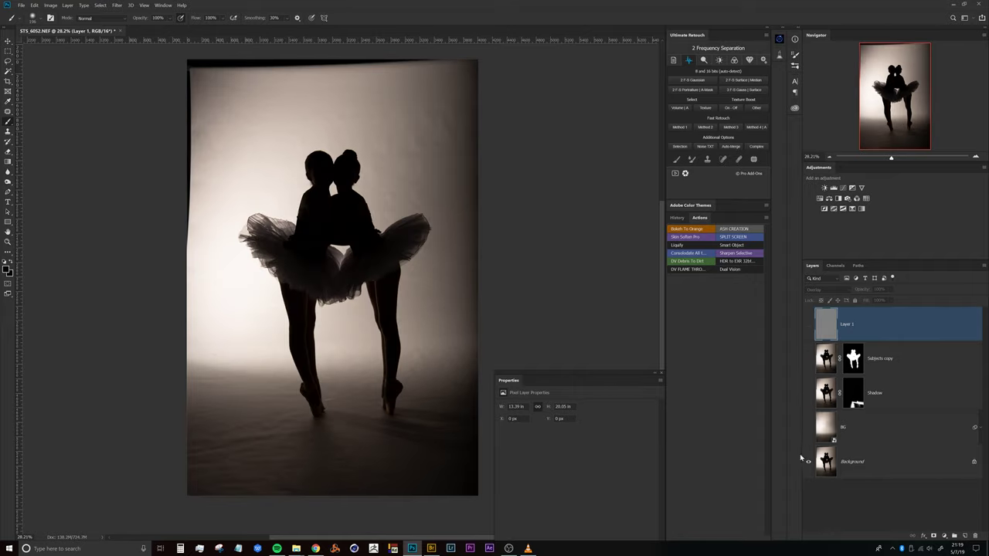